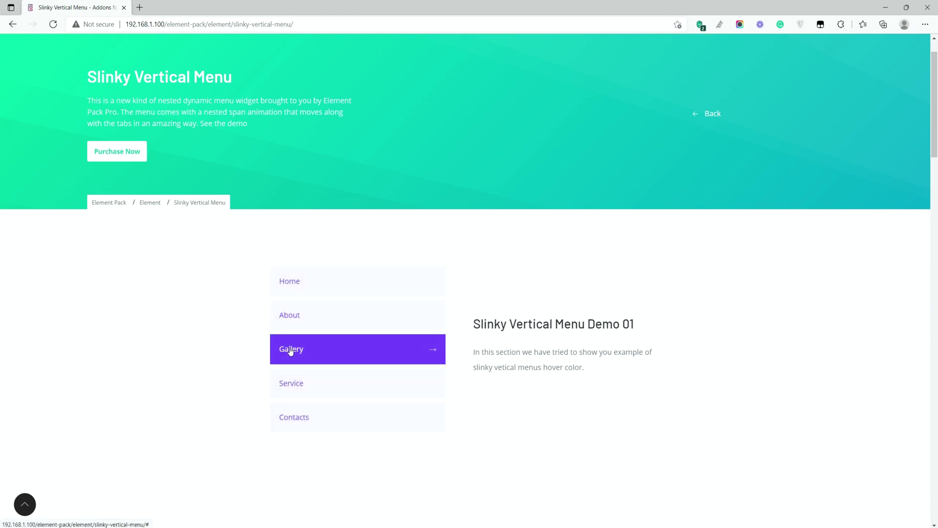
# Step: Browse the demo menu's Gallery and Gallery 02 submenus, then return to its top level
pyautogui.click(288, 351)
pyautogui.click(281, 348)
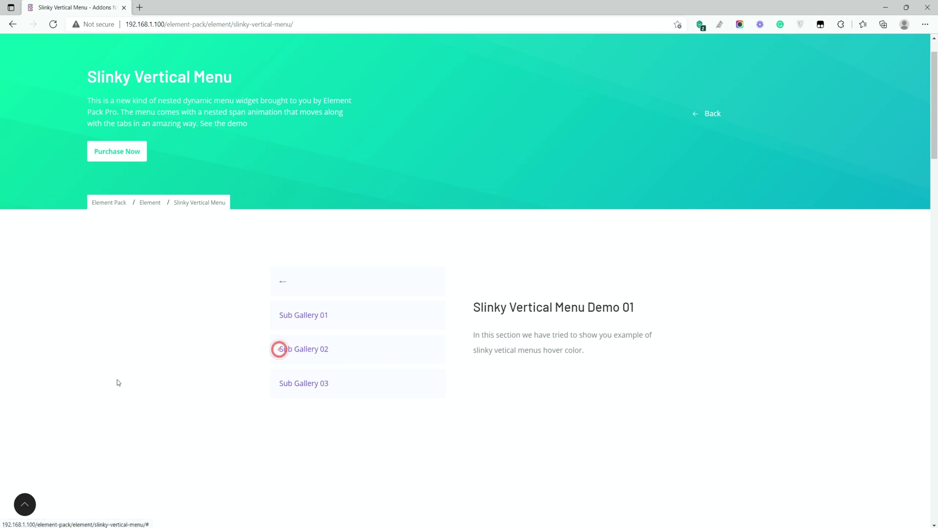
pyautogui.click(301, 281)
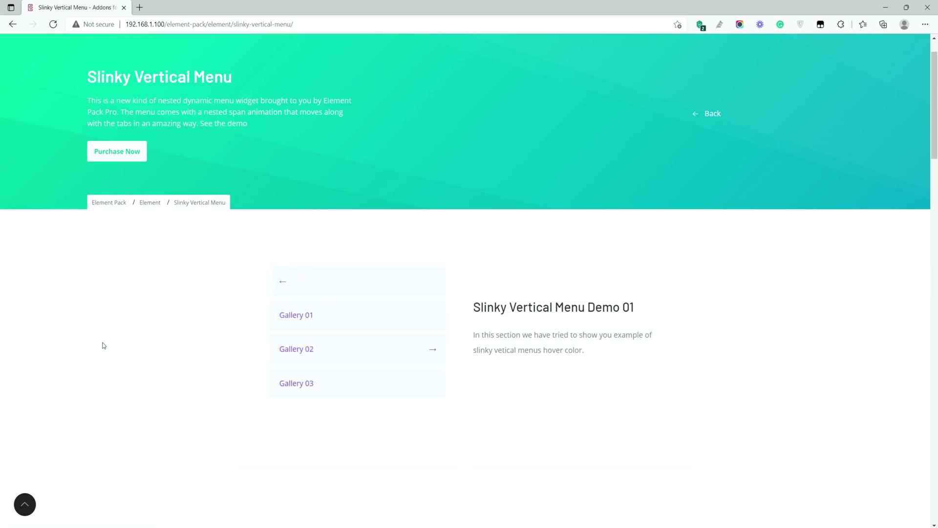
pyautogui.click(300, 282)
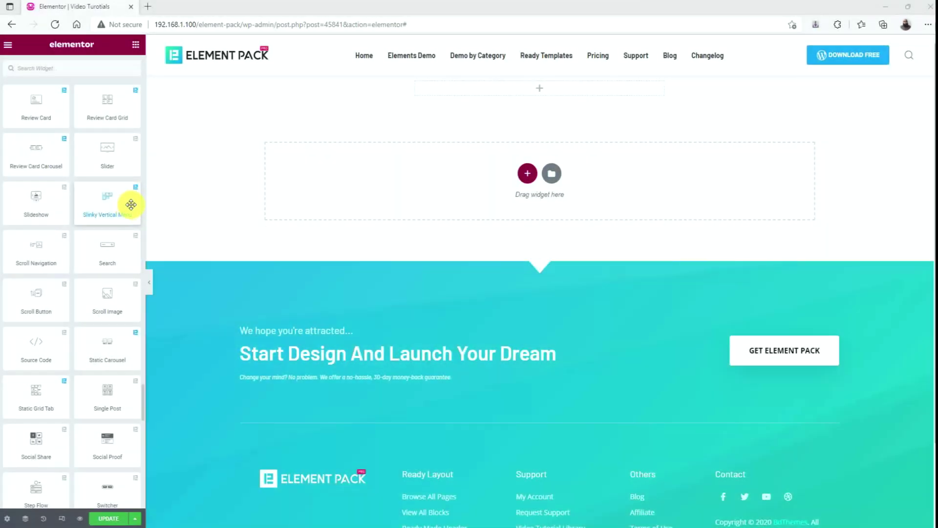
# Step: Drag a Slinky Vertical Menu into the top section and open its Gallery 02 submenu in the preview
pyautogui.moveTo(131, 204); pyautogui.dragTo(580, 93)
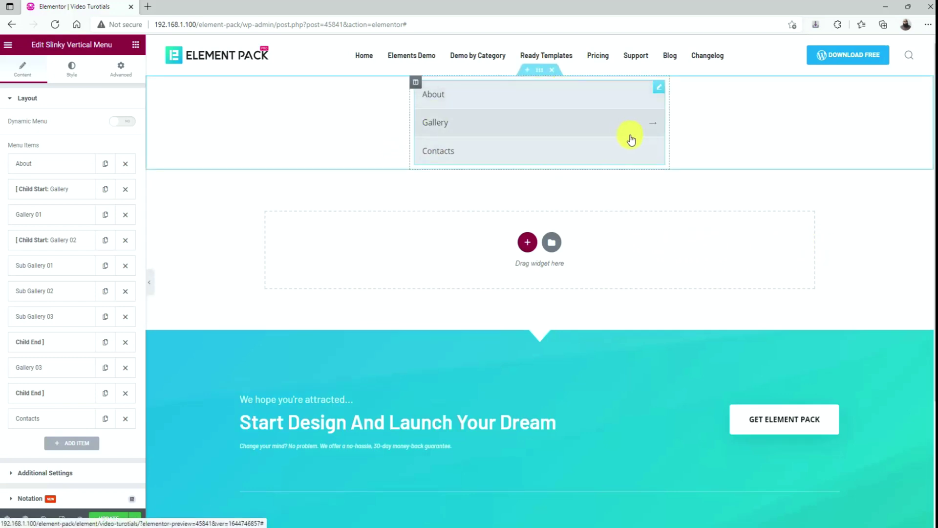
pyautogui.click(654, 128)
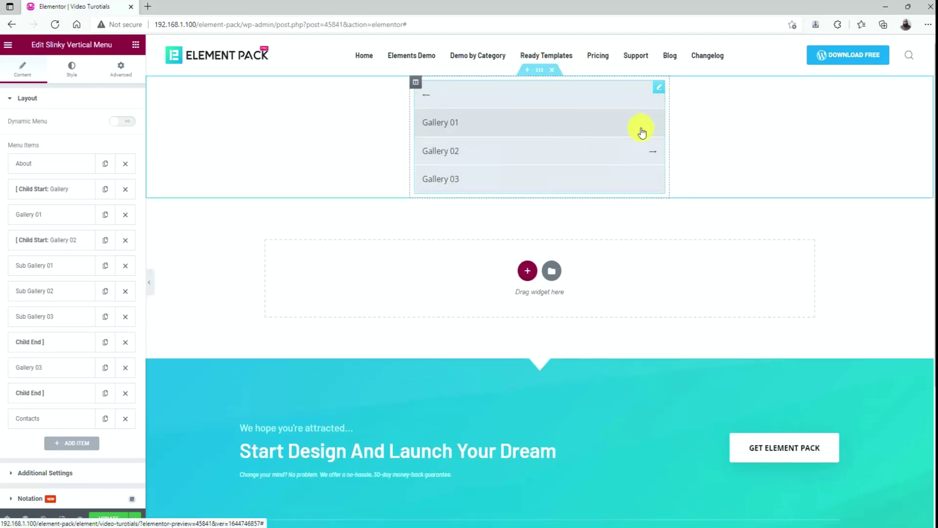
pyautogui.click(647, 157)
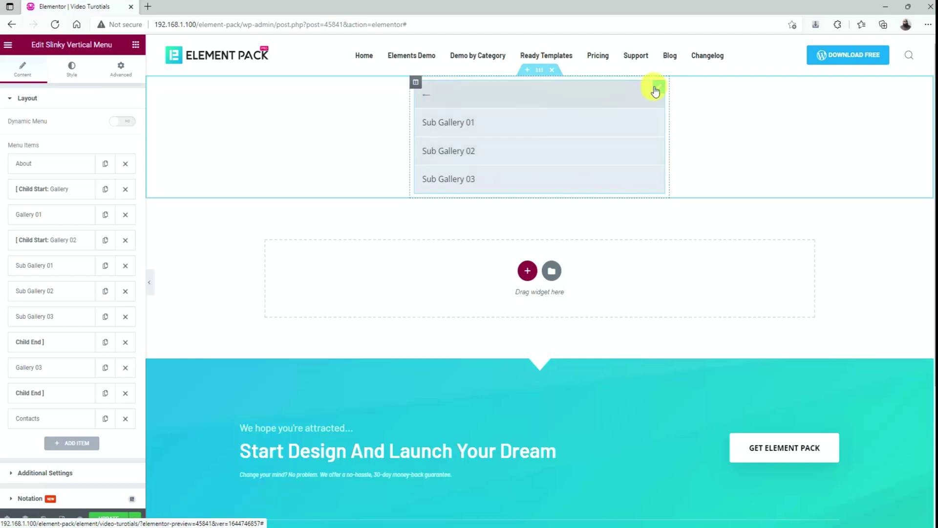
# Step: Set the widget's Advanced padding to 100 on all sides
pyautogui.click(120, 69)
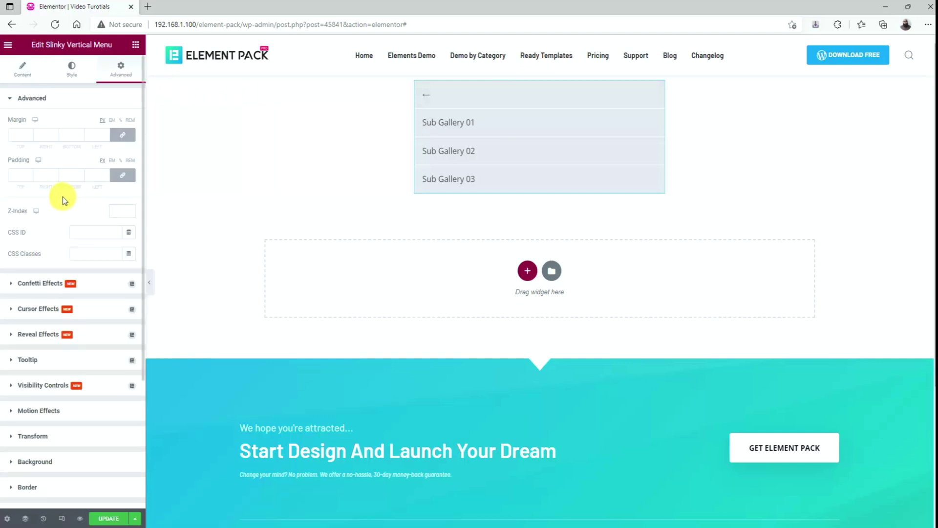
pyautogui.click(21, 175)
pyautogui.write('100')
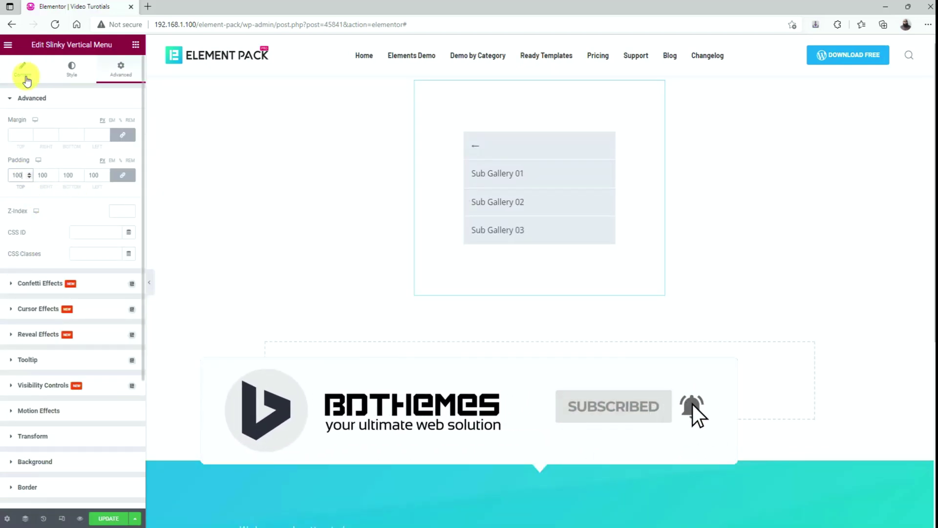
# Step: Turn on Dynamic Menu with Main Menu as source, then preview its Demo by Category > Advanced Widgets submenu
pyautogui.click(24, 76)
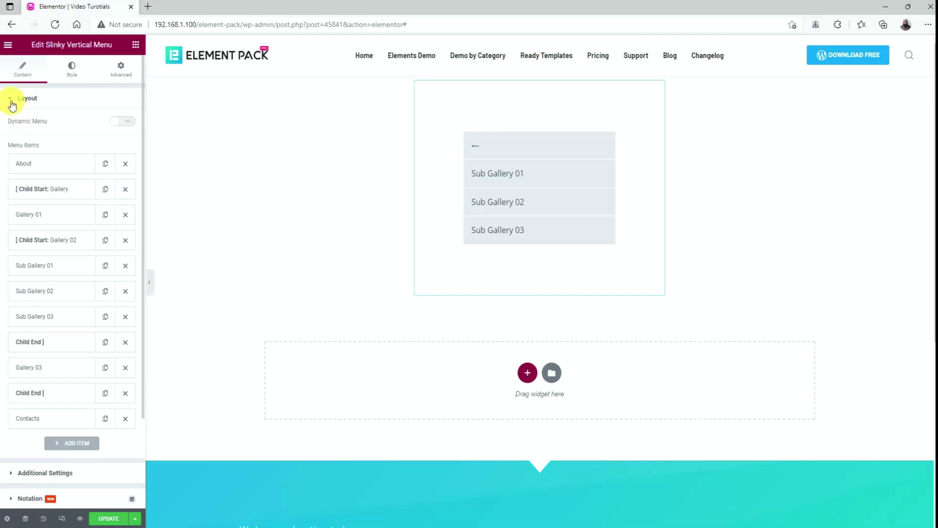
pyautogui.click(122, 123)
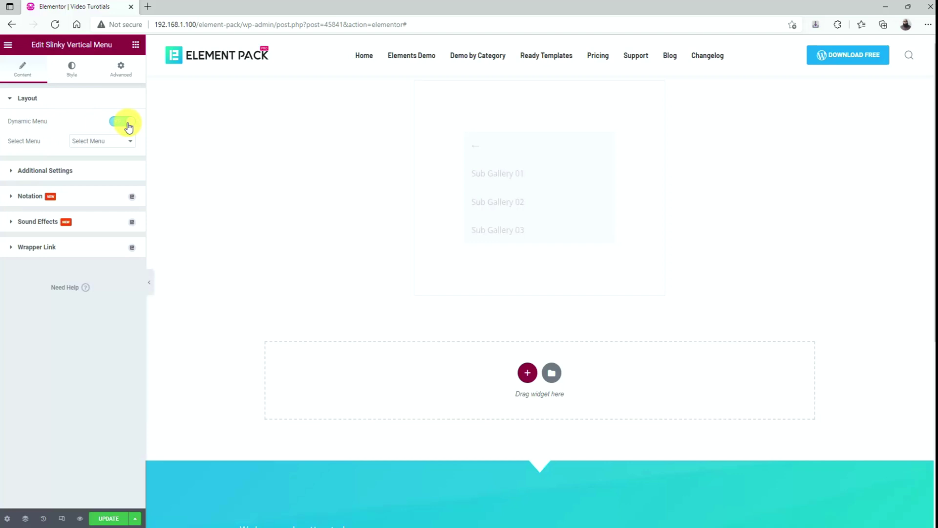
pyautogui.click(98, 142)
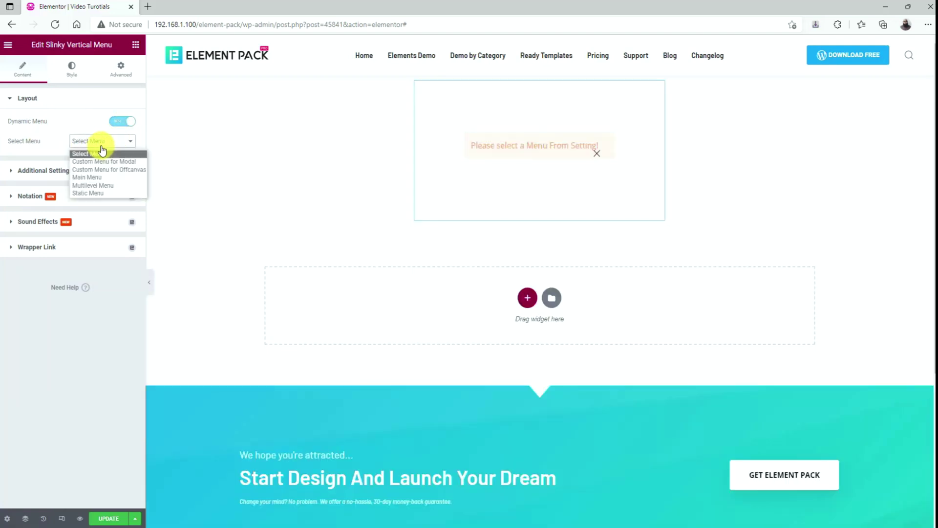
pyautogui.click(111, 178)
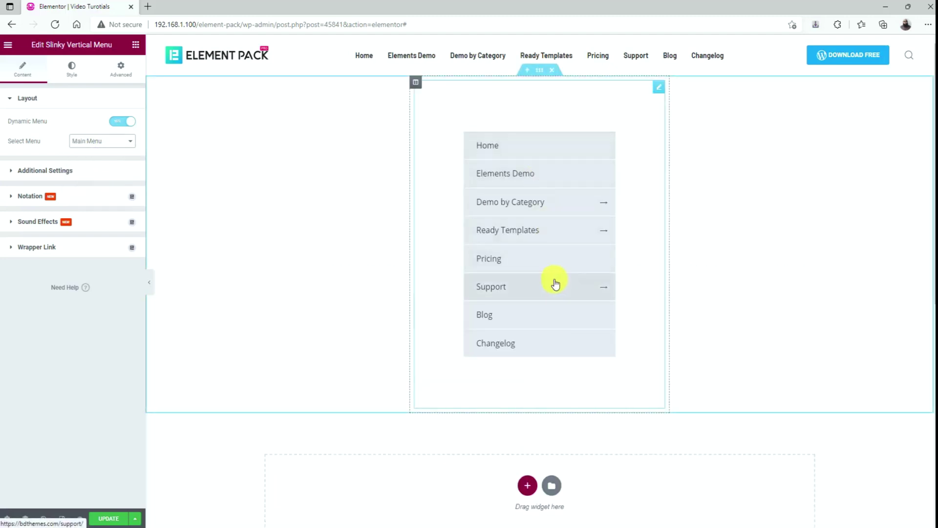
pyautogui.click(592, 210)
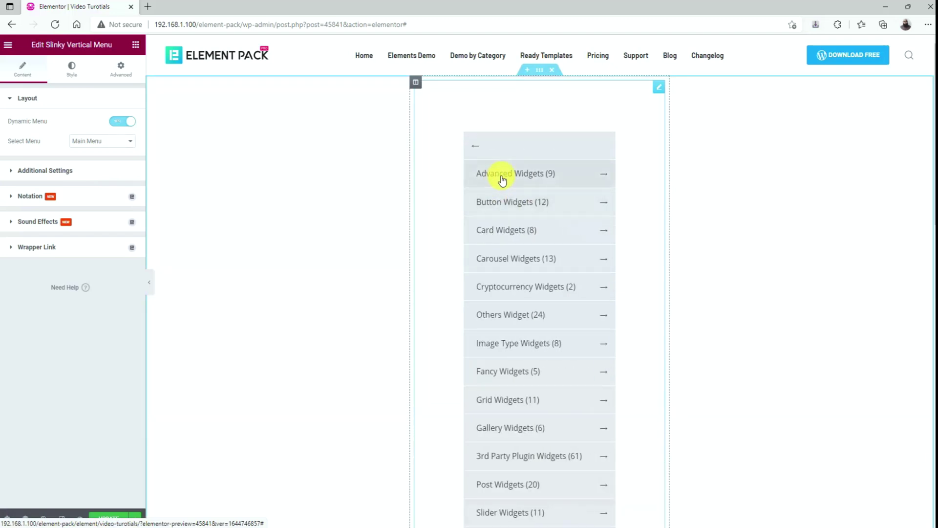
pyautogui.click(600, 180)
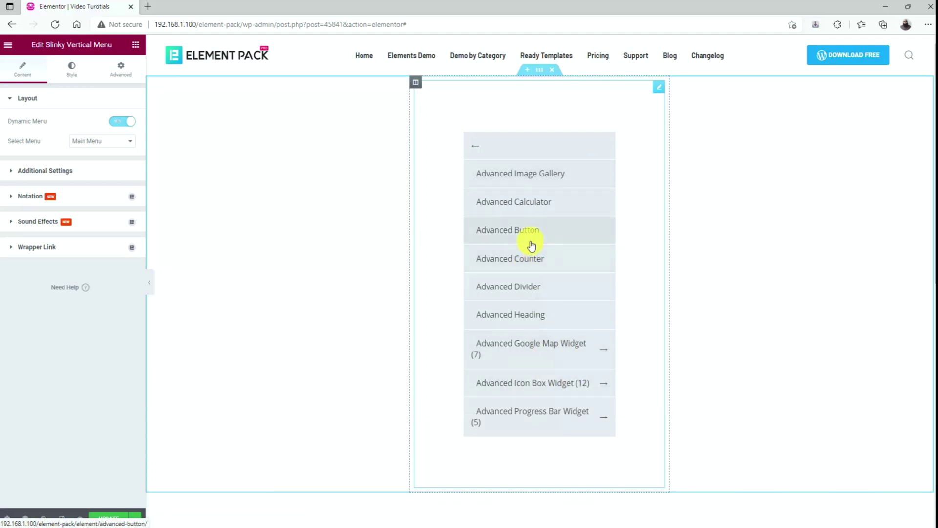
# Step: Switch Dynamic Menu off, add a 'Service' item, and drag it above Contacts
pyautogui.click(121, 122)
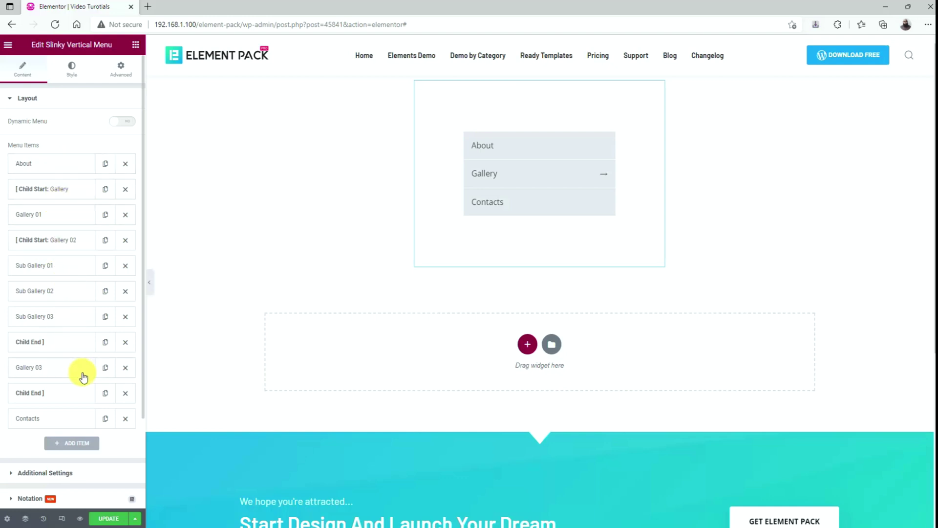
pyautogui.click(83, 449)
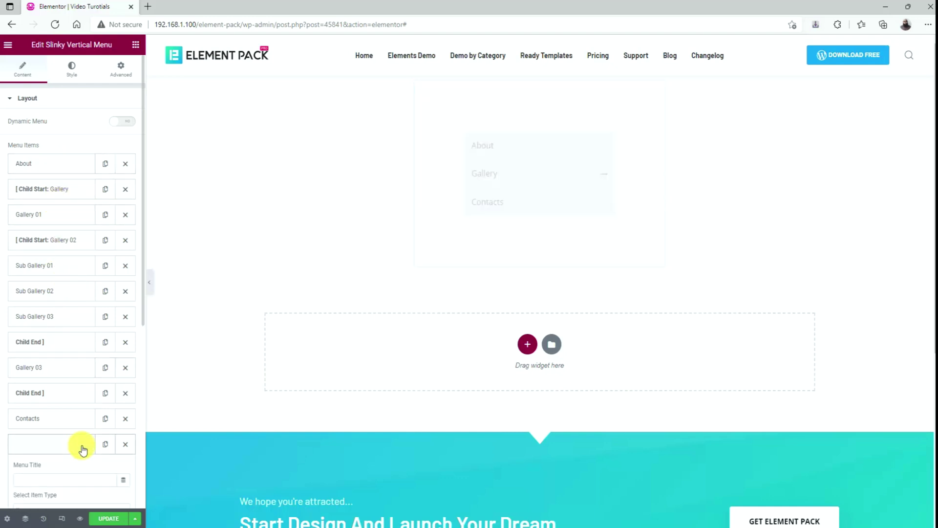
pyautogui.scroll(-2, 79, 446)
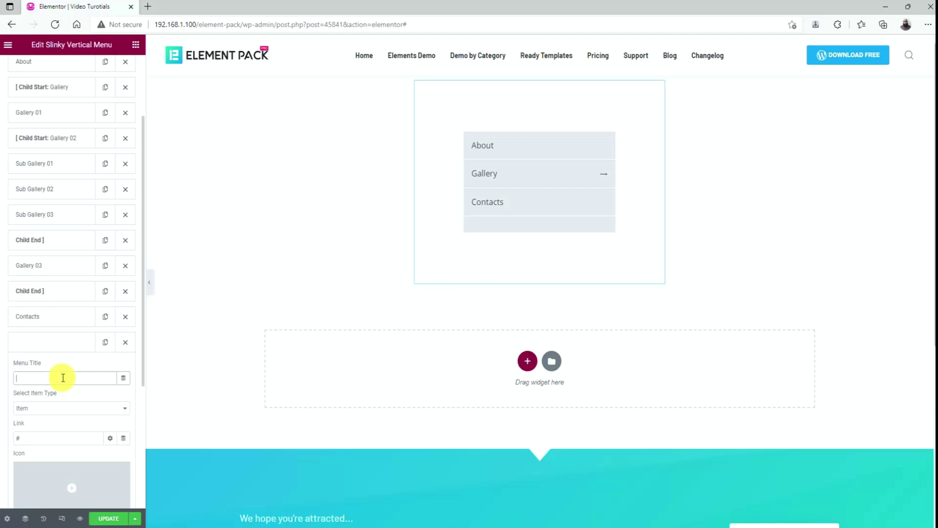
pyautogui.write('Service')
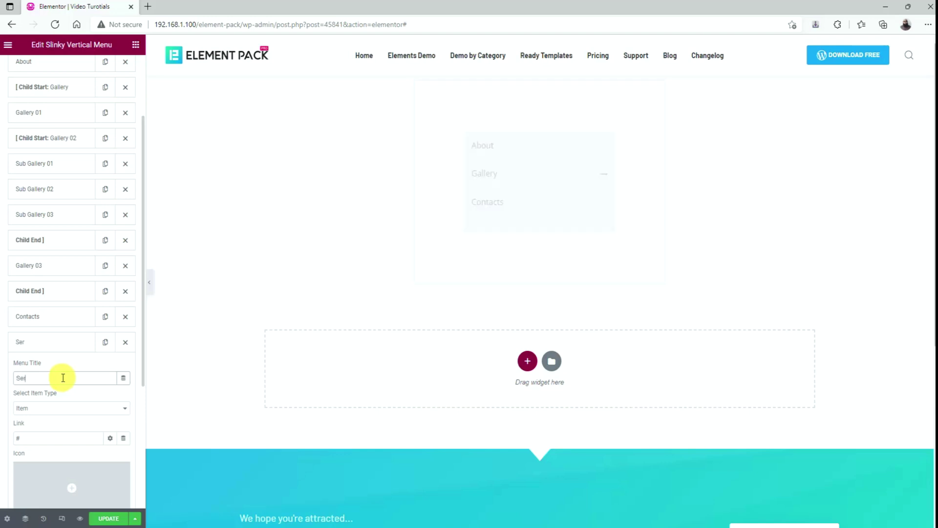
pyautogui.scroll(-1, 63, 377)
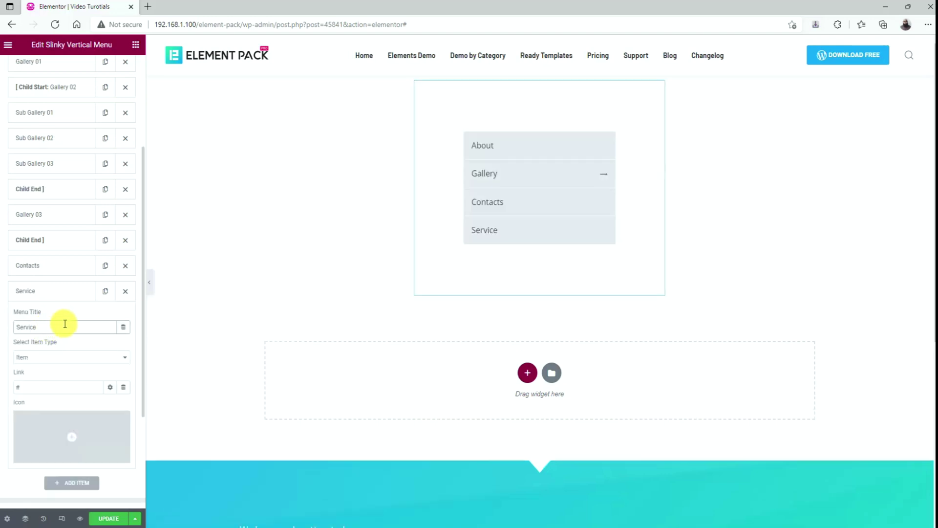
pyautogui.click(69, 295)
pyautogui.moveTo(70, 301); pyautogui.dragTo(74, 265)
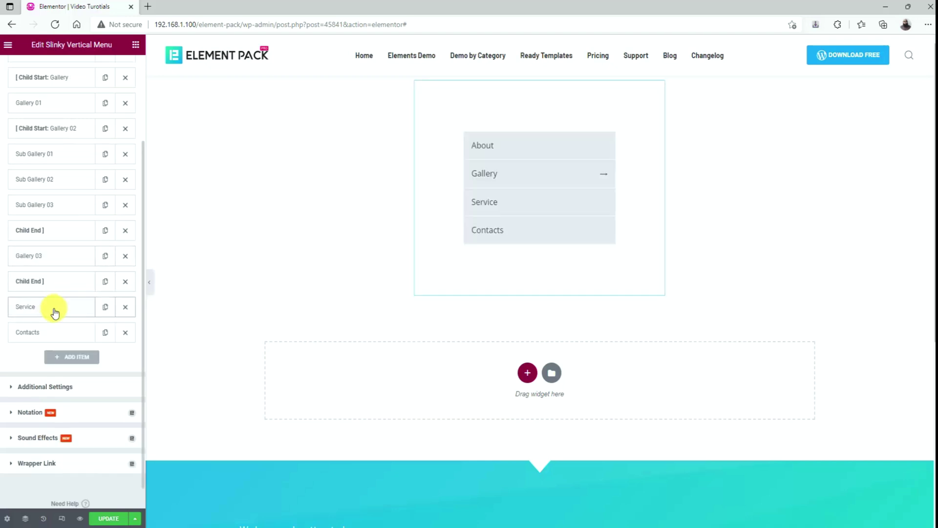
# Step: Make three copies of the Service item and set the first one's Item Type to Child Start
pyautogui.click(105, 311)
pyautogui.click(105, 311)
pyautogui.click(105, 311)
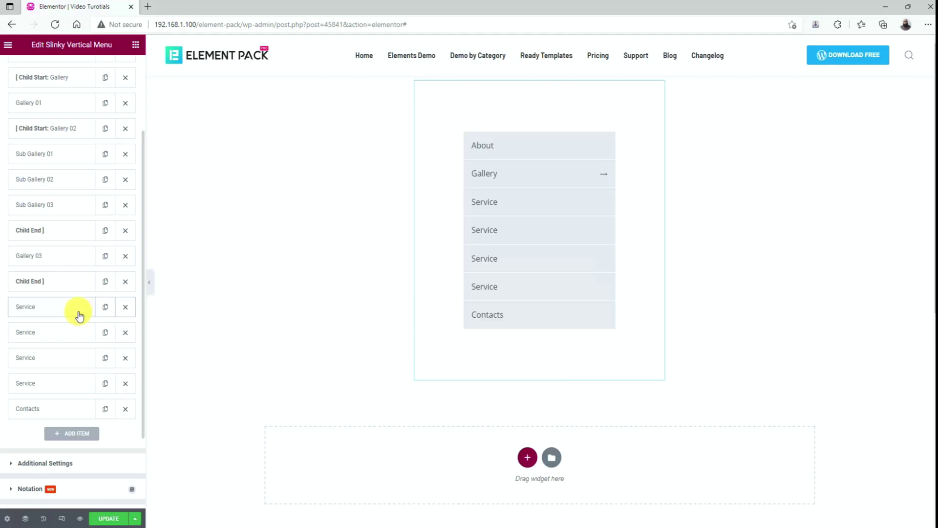
pyautogui.click(80, 315)
pyautogui.click(51, 374)
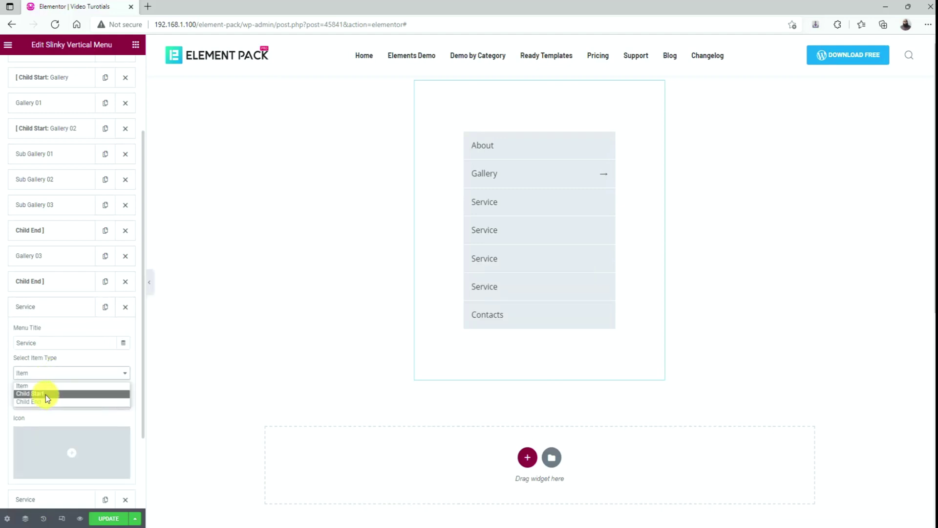
pyautogui.click(46, 394)
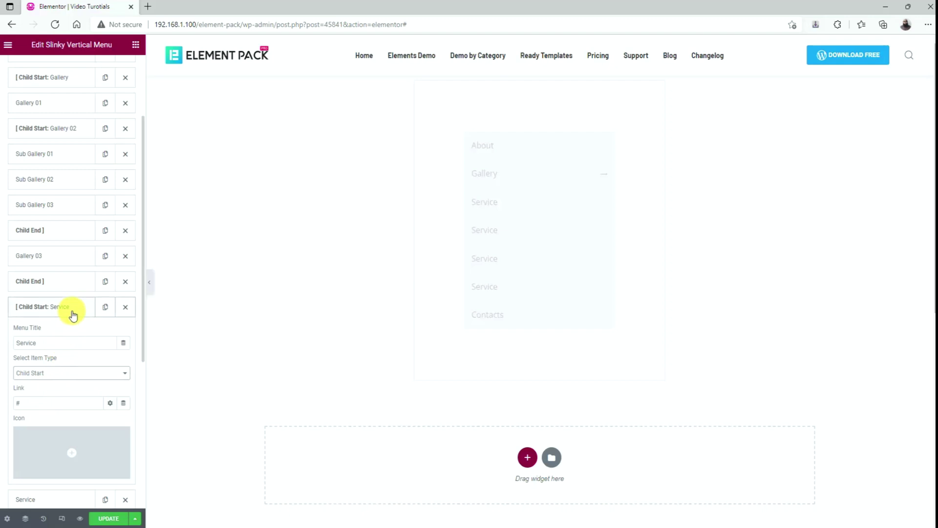
pyautogui.click(73, 315)
# Step: Rename the three following Service copies to Service 01, Service 02 and Service 03
pyautogui.click(68, 333)
pyautogui.click(68, 366)
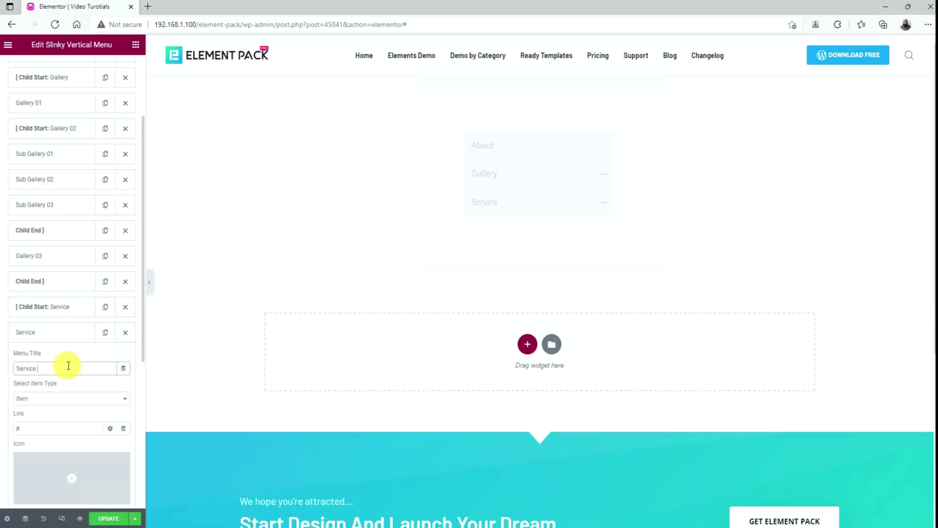
pyautogui.write('01')
pyautogui.click(61, 331)
pyautogui.click(63, 357)
pyautogui.click(63, 391)
pyautogui.write('0')
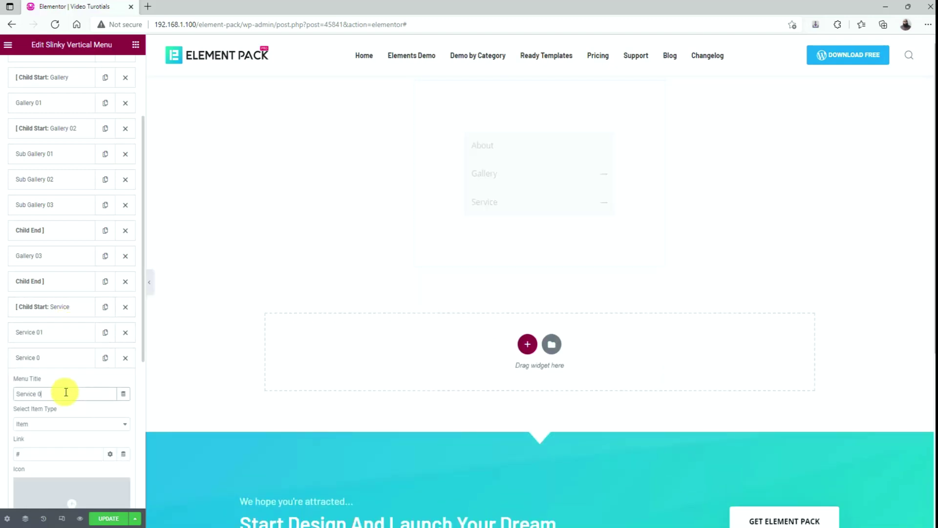
pyautogui.write('2')
pyautogui.click(69, 362)
pyautogui.click(68, 383)
pyautogui.click(67, 416)
pyautogui.write('03')
pyautogui.click(62, 382)
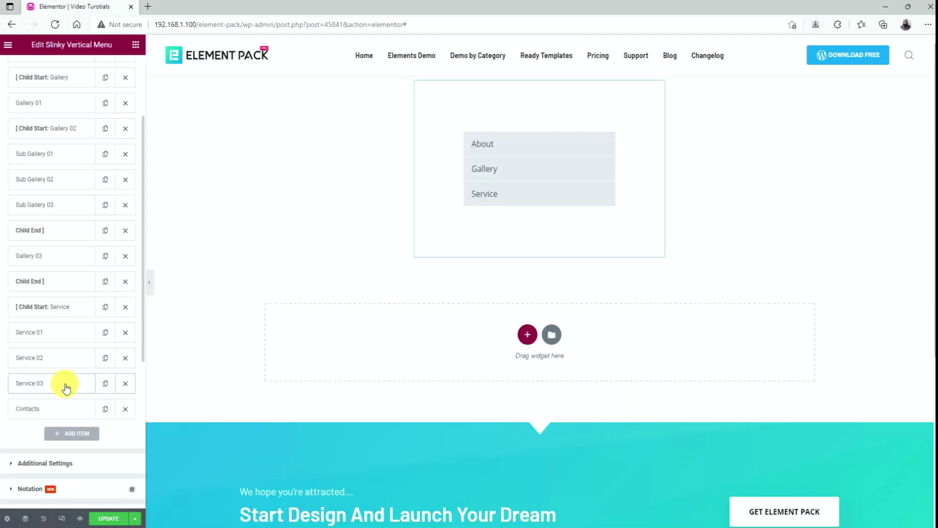
# Step: Add a Child End item above Contacts, preview the Service submenu, and duplicate Service 02 twice
pyautogui.click(76, 433)
pyautogui.scroll(-3, 55, 458)
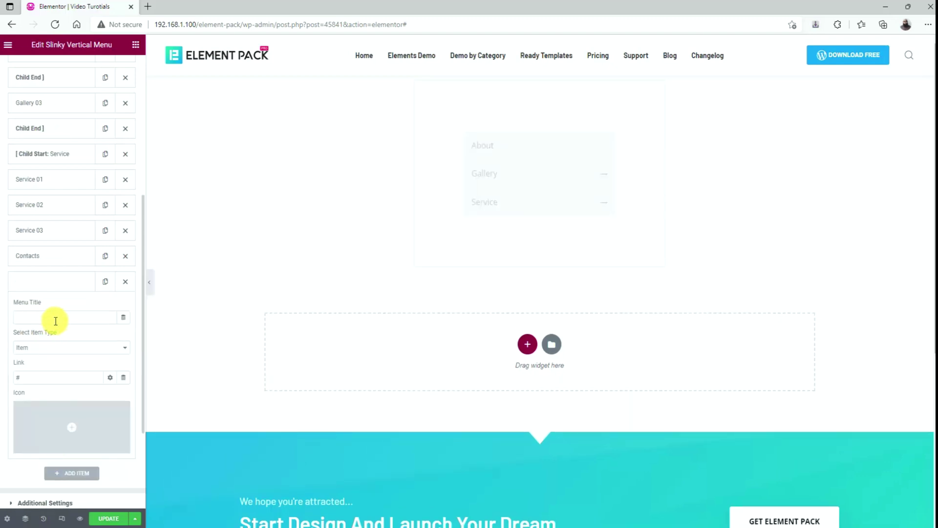
pyautogui.click(54, 347)
pyautogui.click(44, 376)
pyautogui.click(48, 281)
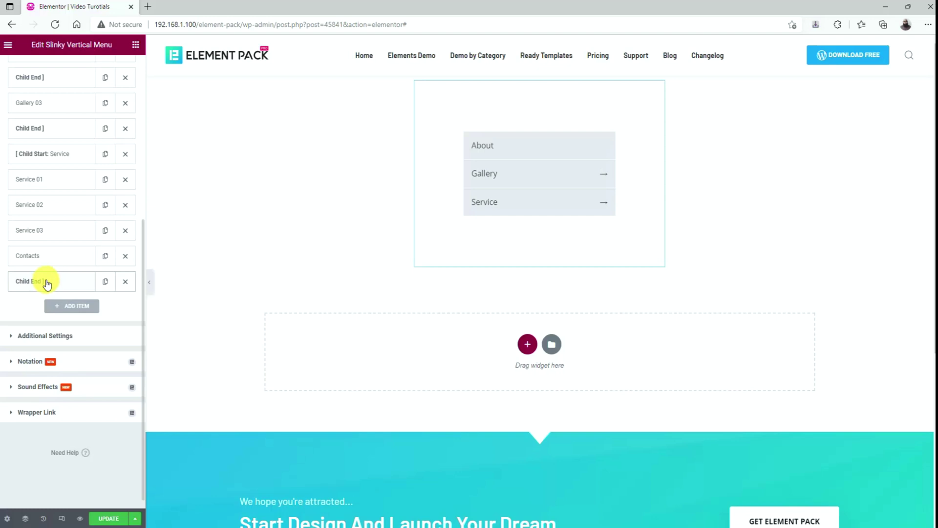
pyautogui.moveTo(46, 279); pyautogui.dragTo(48, 256)
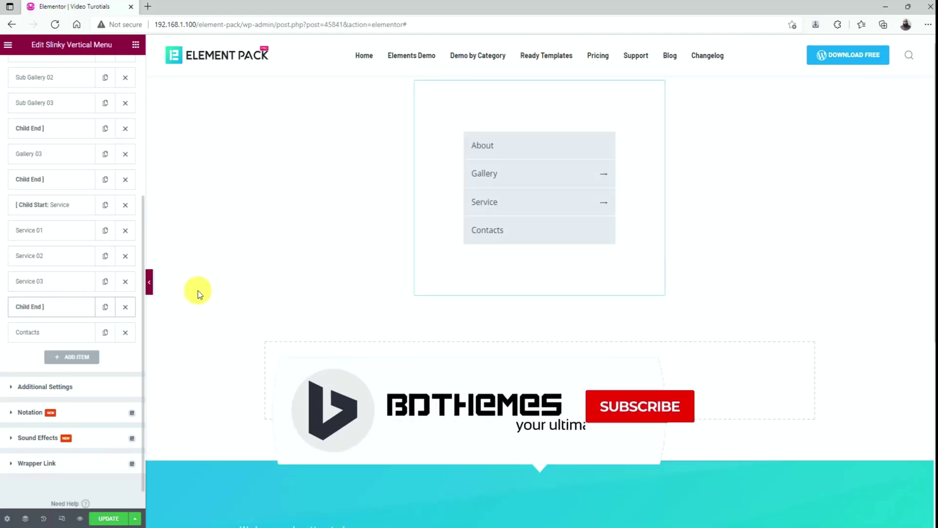
pyautogui.click(603, 204)
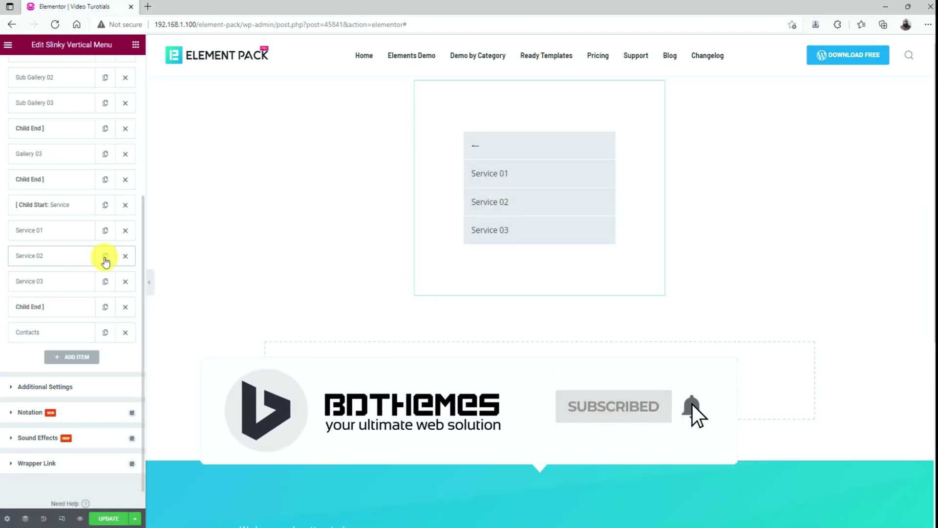
pyautogui.click(105, 258)
pyautogui.click(105, 258)
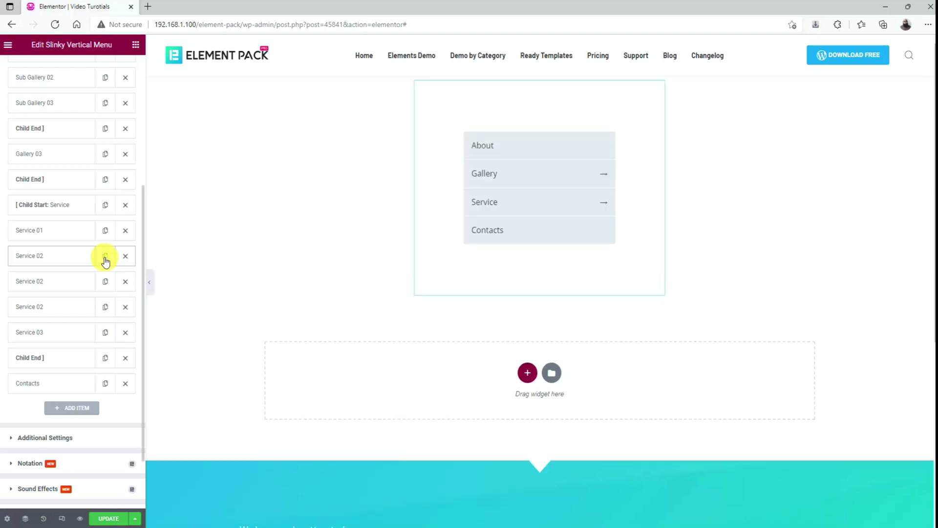
# Step: Set the first Service 02 copy's Item Type to Child Start
pyautogui.click(73, 259)
pyautogui.click(52, 323)
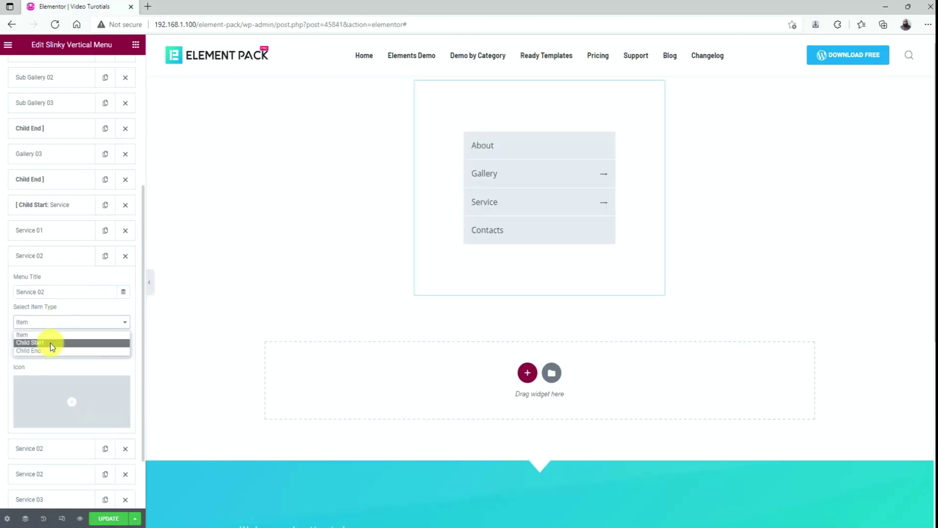
pyautogui.click(46, 342)
pyautogui.click(73, 257)
# Step: Retitle the following items Sub Service 01 and Sub Service 02, and select the Service 03 title
pyautogui.click(73, 281)
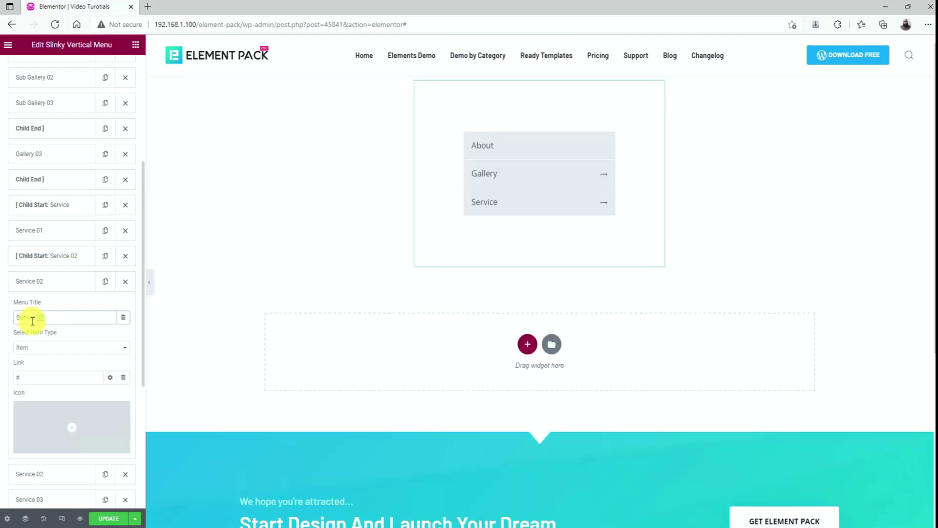
pyautogui.moveTo(45, 318); pyautogui.dragTo(17, 318)
pyautogui.write('Sub Service')
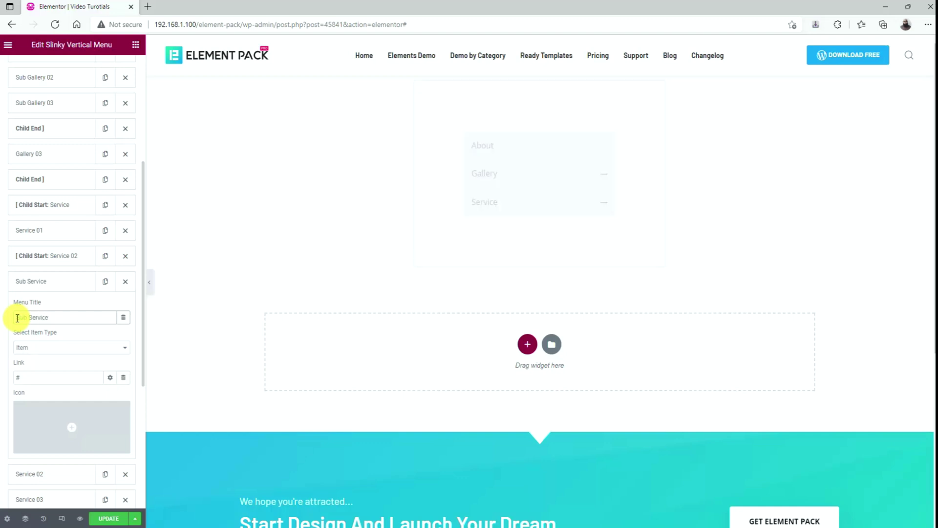
pyautogui.write(' 01')
pyautogui.click(25, 282)
pyautogui.click(50, 306)
pyautogui.moveTo(44, 343); pyautogui.dragTo(19, 344)
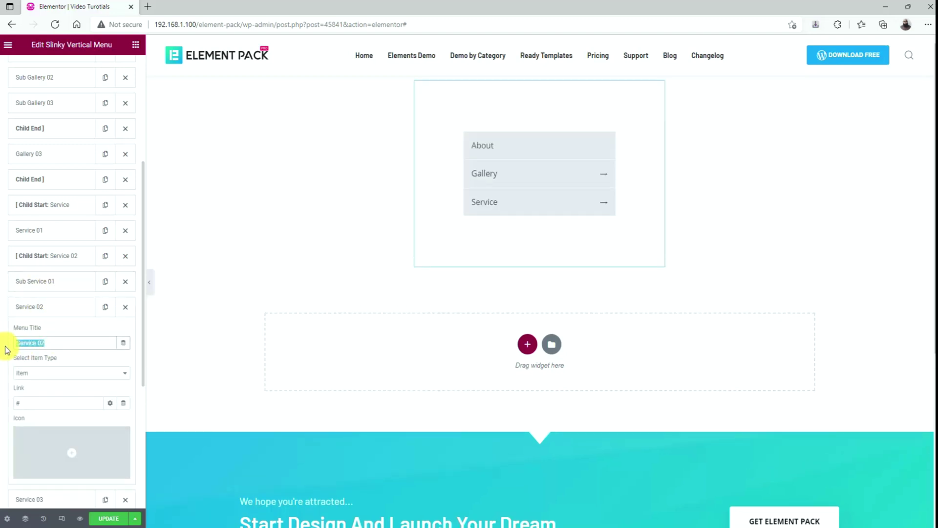
pyautogui.write('Sub Service 02')
pyautogui.click(49, 307)
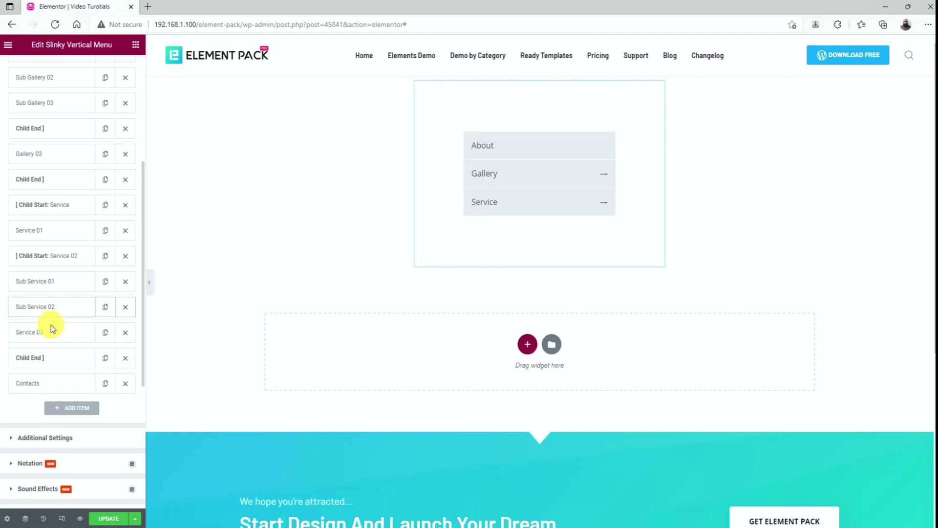
pyautogui.click(51, 329)
pyautogui.moveTo(59, 368); pyautogui.dragTo(17, 368)
# Step: Name the item Sub Service 03 and add a second Child End item above Contacts
pyautogui.write('Sub Service 03')
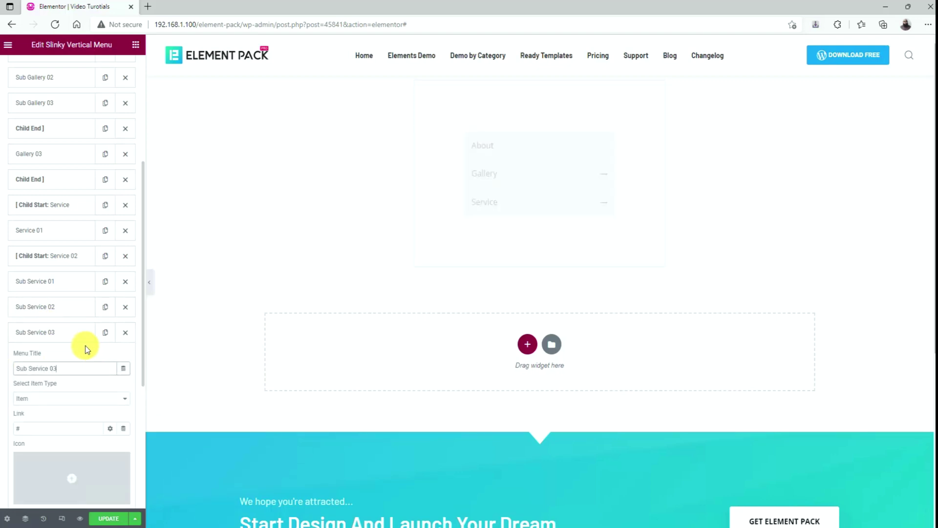
pyautogui.click(77, 336)
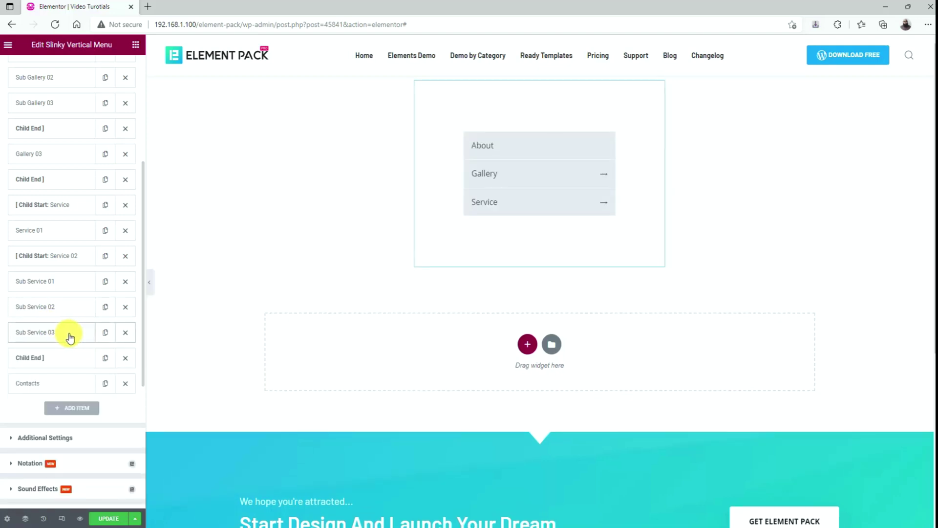
pyautogui.click(72, 407)
pyautogui.click(59, 423)
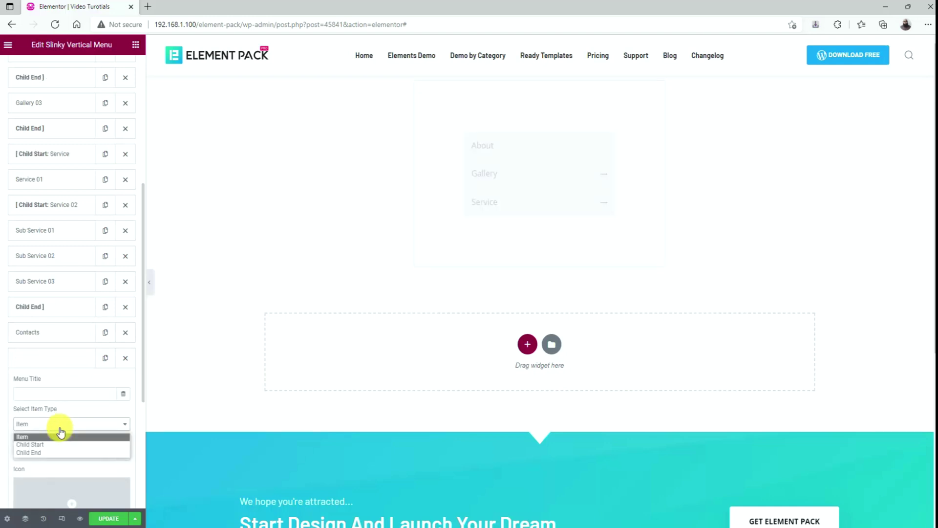
pyautogui.click(44, 450)
pyautogui.moveTo(44, 357); pyautogui.dragTo(56, 298)
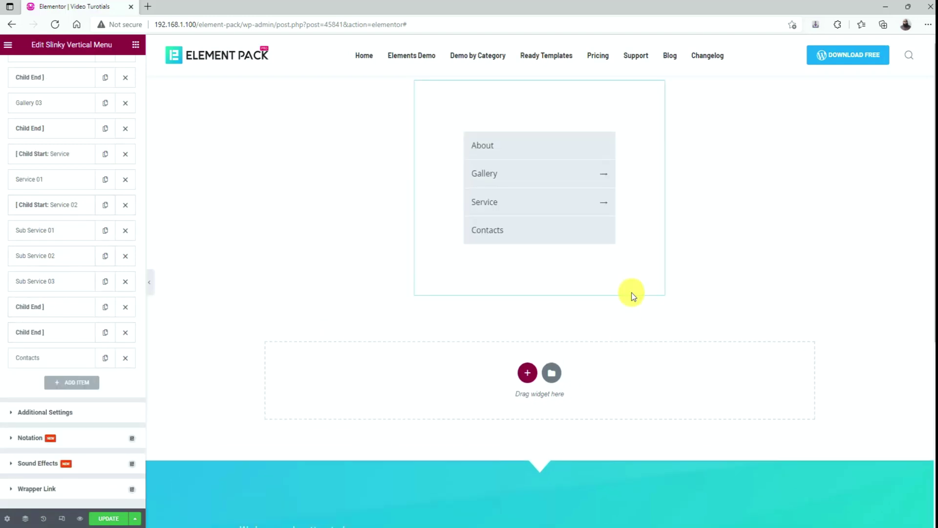
# Step: Slide into the Service submenus in the preview, then back out to the top level
pyautogui.click(607, 205)
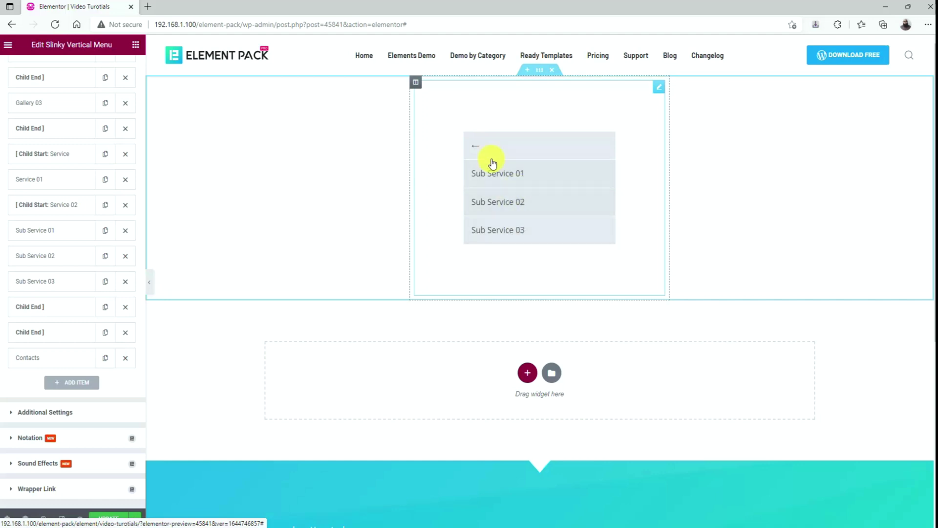
pyautogui.click(475, 146)
pyautogui.click(475, 148)
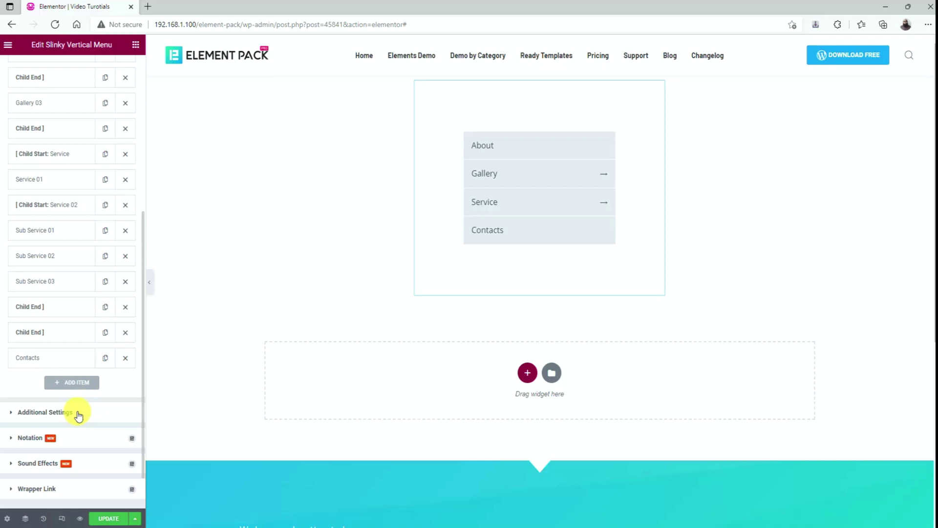
# Step: Expand Additional Settings and switch Show Sticky on
pyautogui.click(45, 412)
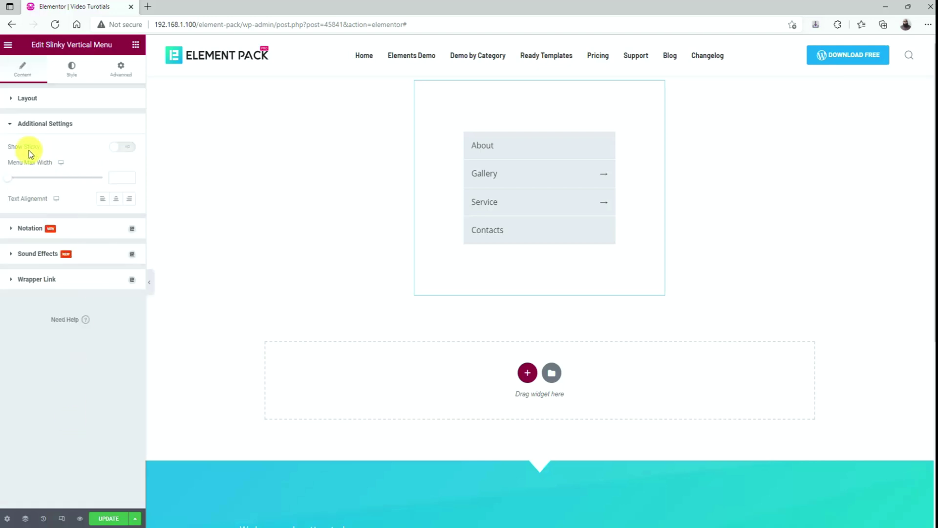
pyautogui.click(121, 147)
pyautogui.scroll(-5, 641, 292)
pyautogui.scroll(5, 641, 292)
pyautogui.scroll(-5, 640, 293)
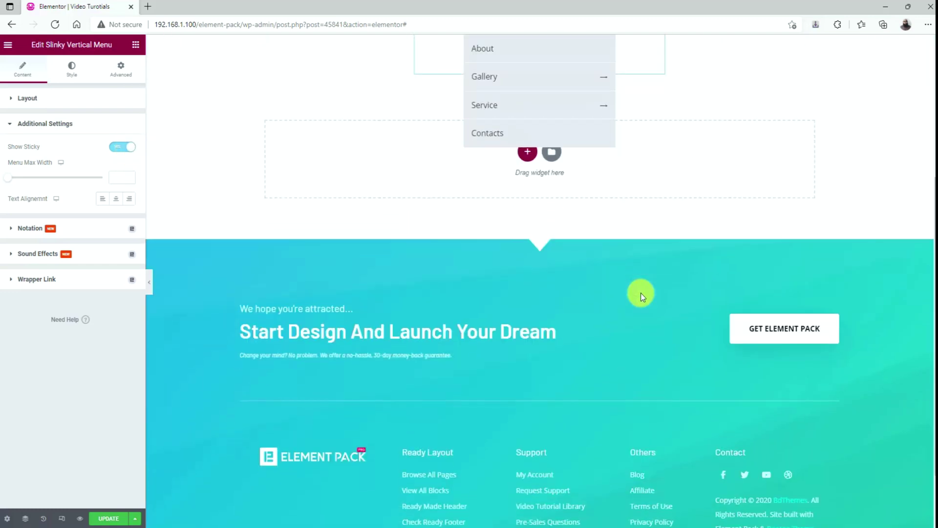
pyautogui.scroll(5, 640, 293)
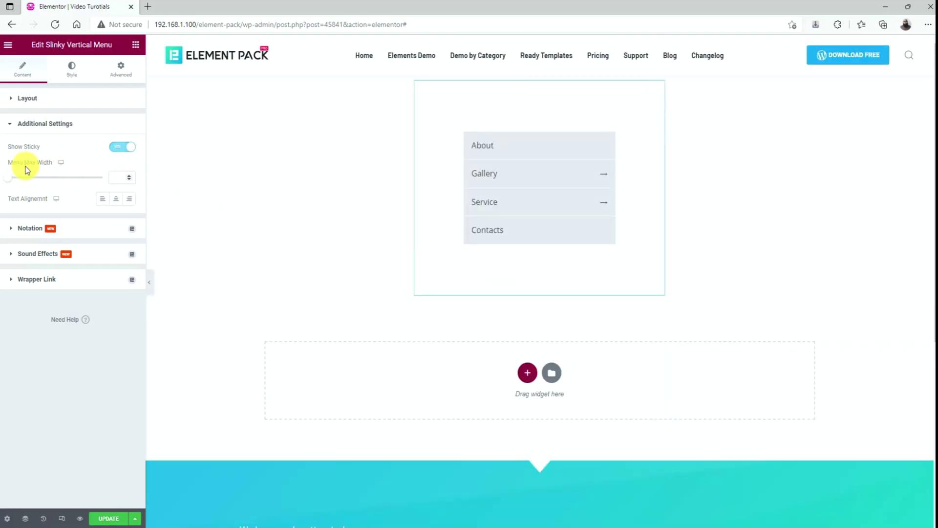
# Step: Clear the Menu Max Width value and set Text Alignment to Left
pyautogui.moveTo(9, 183); pyautogui.dragTo(28, 184)
pyautogui.click(126, 176)
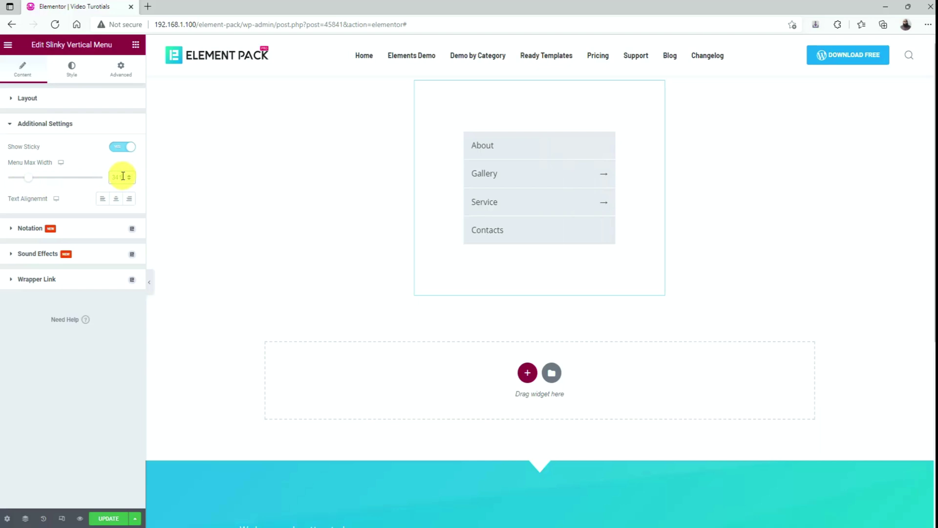
pyautogui.press('BackSpace')
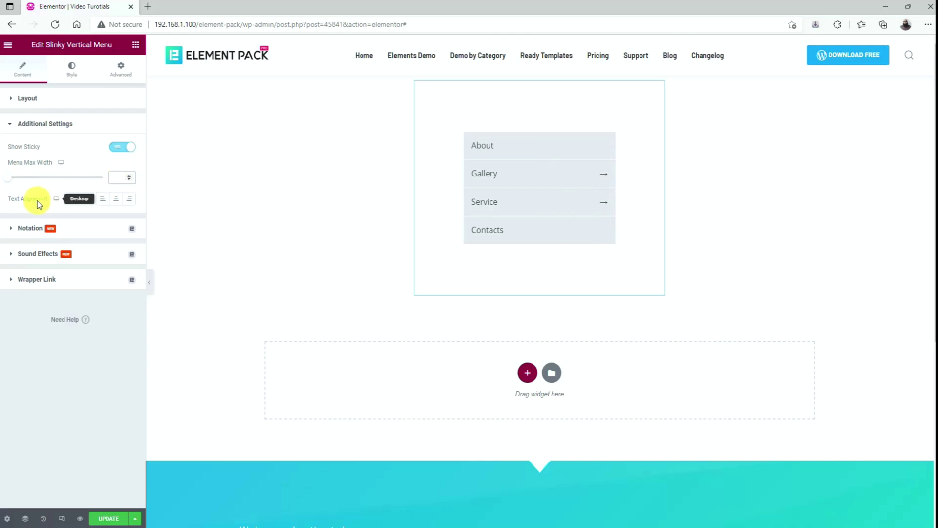
pyautogui.click(115, 199)
pyautogui.click(128, 201)
pyautogui.click(103, 200)
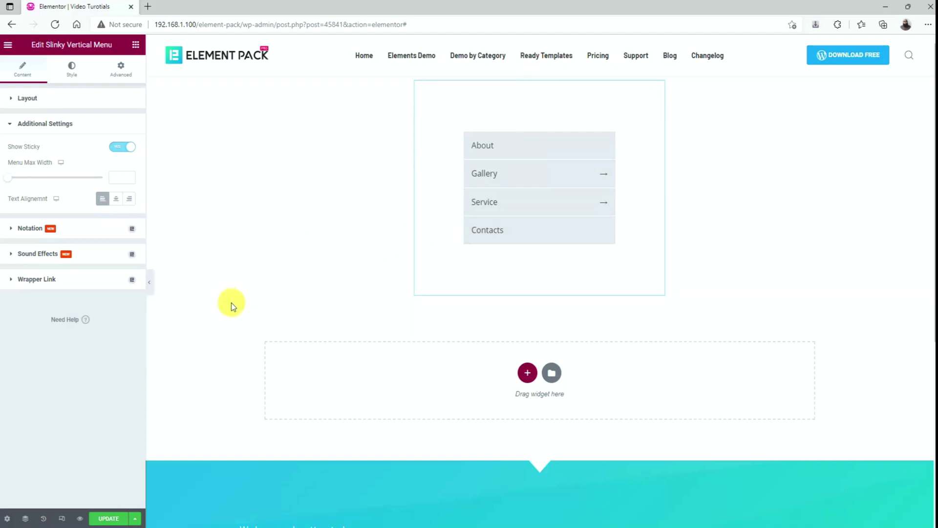
# Step: In Style, give menu items an orange background and white #FFFFFF text
pyautogui.click(74, 76)
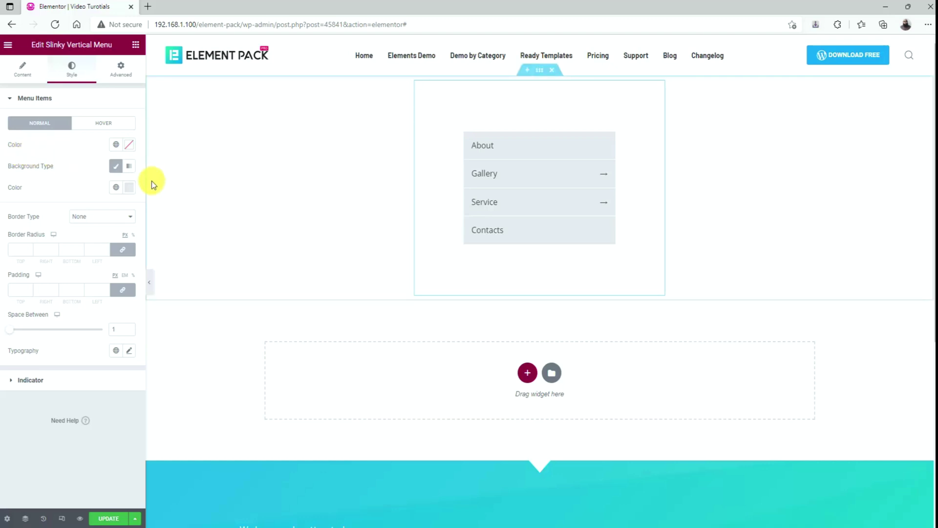
pyautogui.click(128, 188)
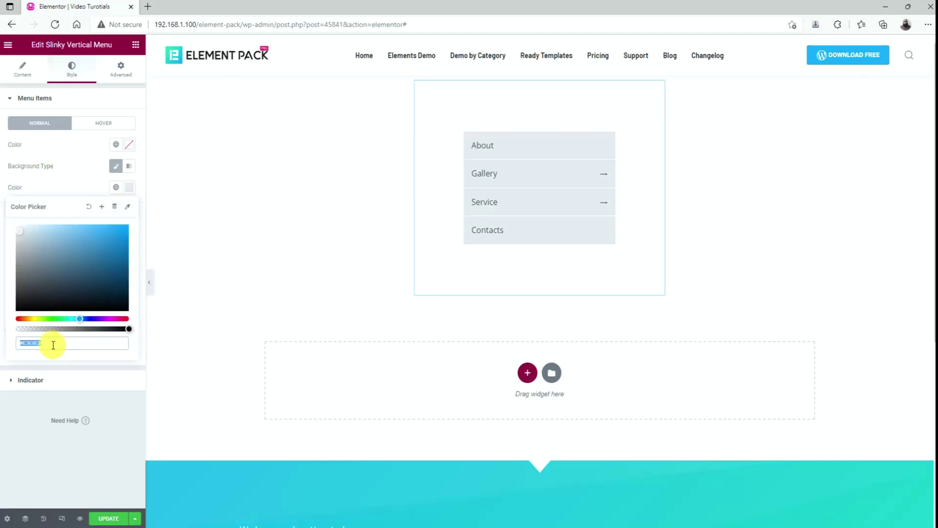
pyautogui.hotkey('ctrl', 'v')
pyautogui.click(80, 174)
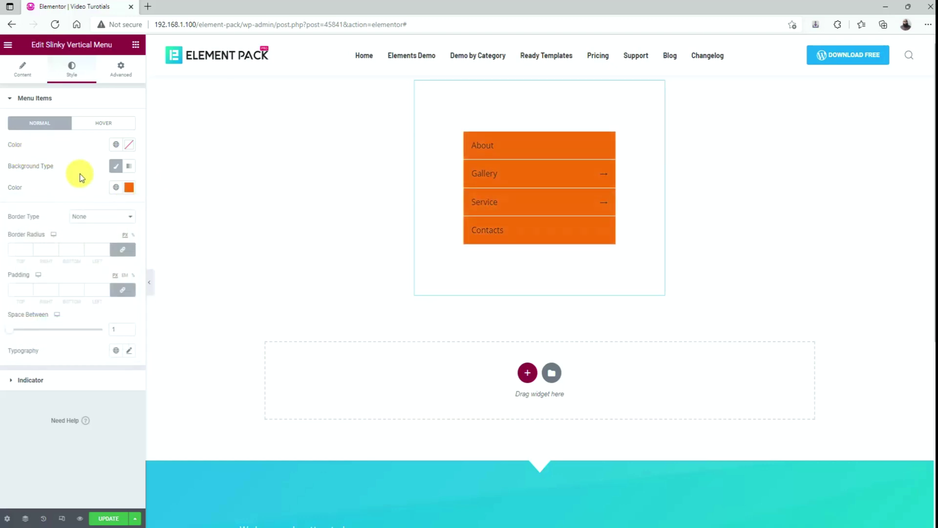
pyautogui.click(127, 145)
pyautogui.write('#FFFFFF')
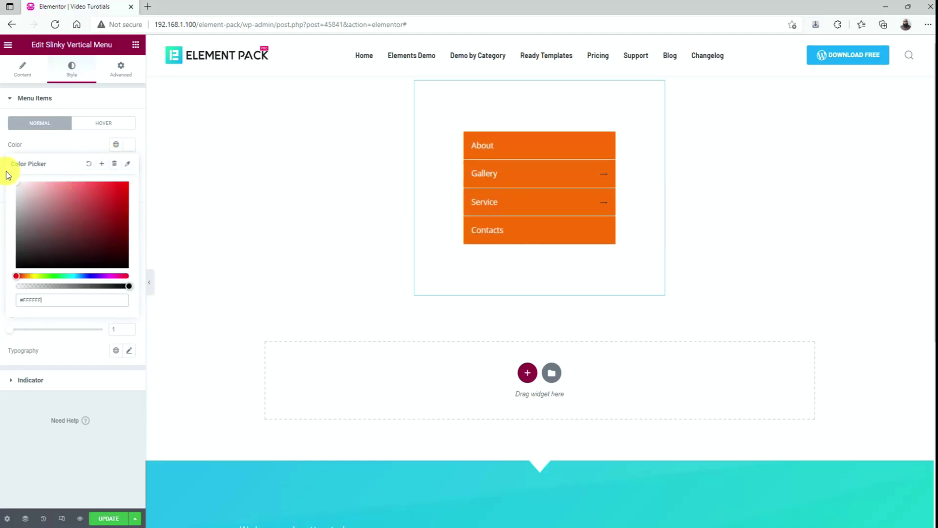
pyautogui.click(70, 148)
# Step: Set the hover background colour of menu items to darker orange #D35C06
pyautogui.click(106, 124)
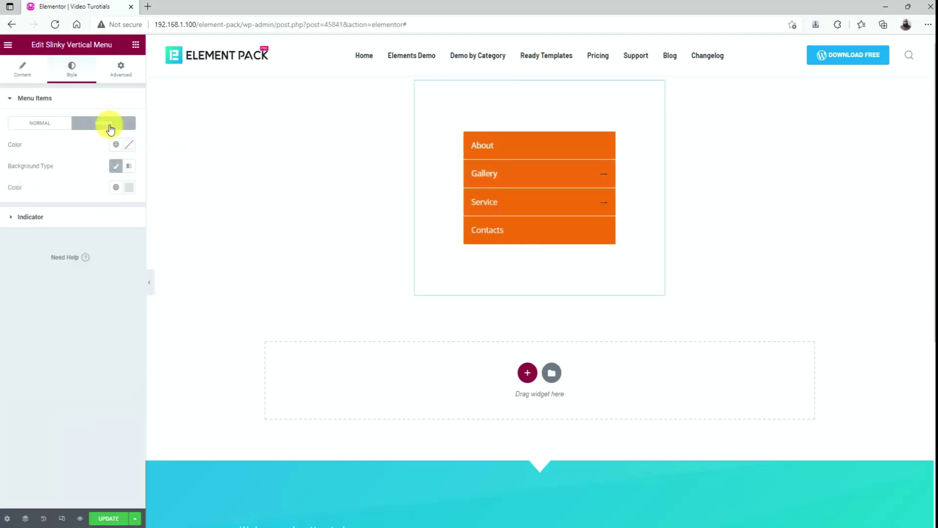
pyautogui.click(131, 188)
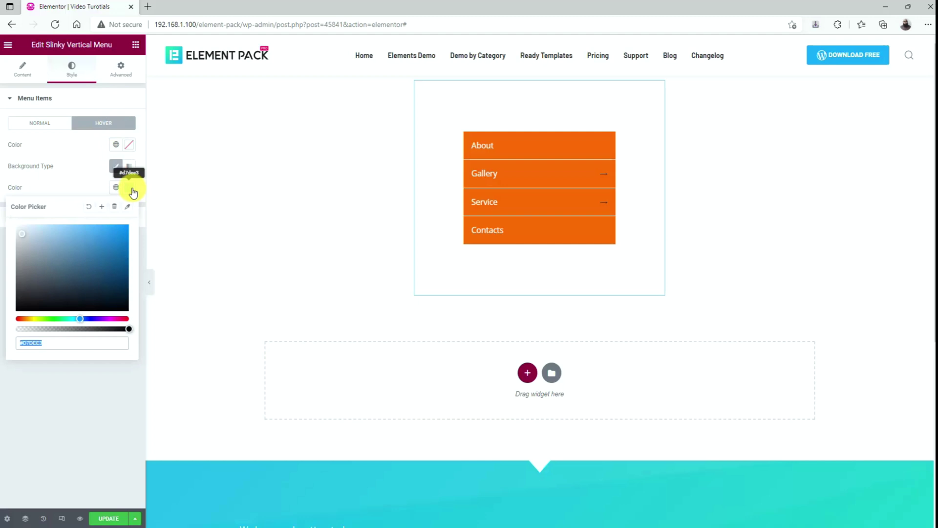
pyautogui.moveTo(127, 226); pyautogui.dragTo(121, 237)
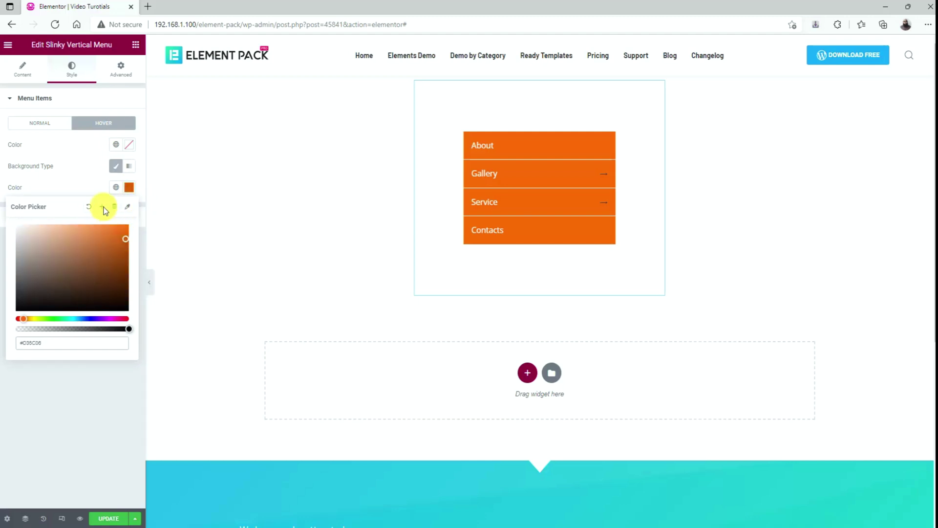
pyautogui.click(96, 185)
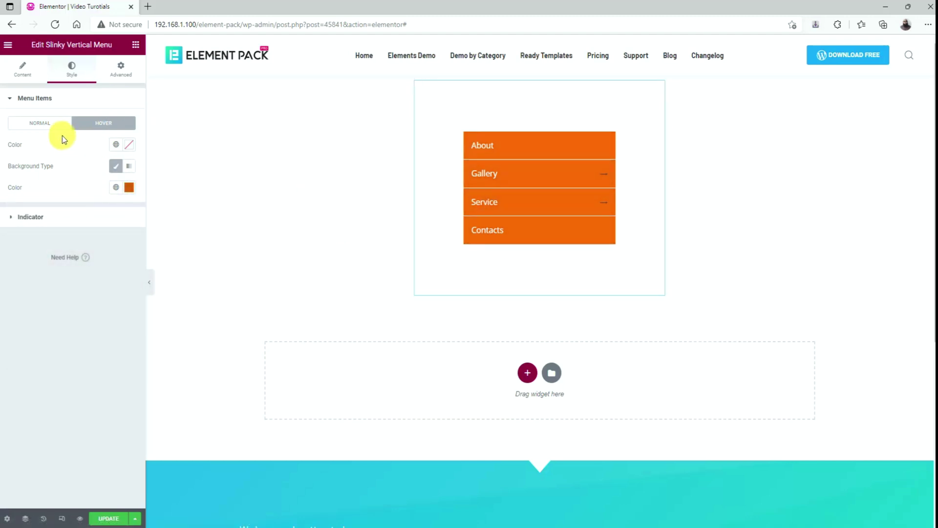
pyautogui.click(46, 124)
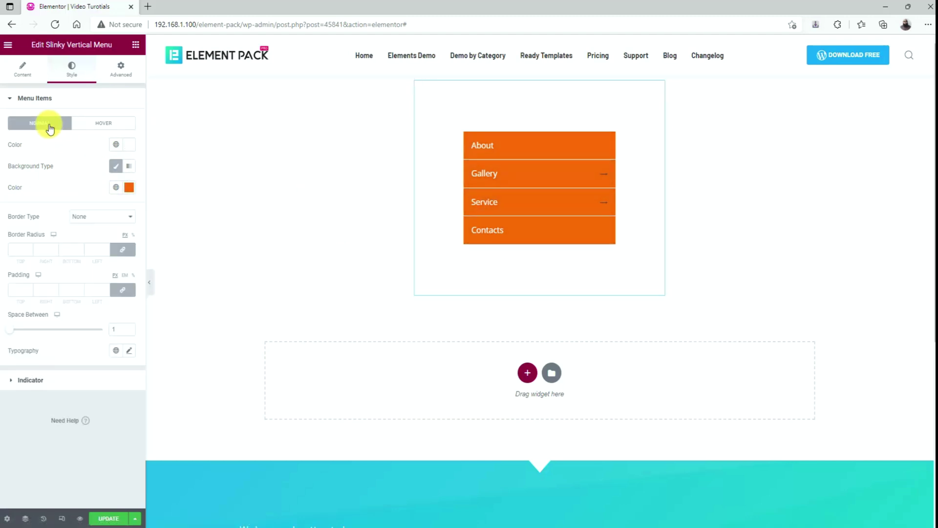
# Step: Give menu items padding of 18 on every side and Space Between of 2
pyautogui.click(20, 290)
pyautogui.write('18')
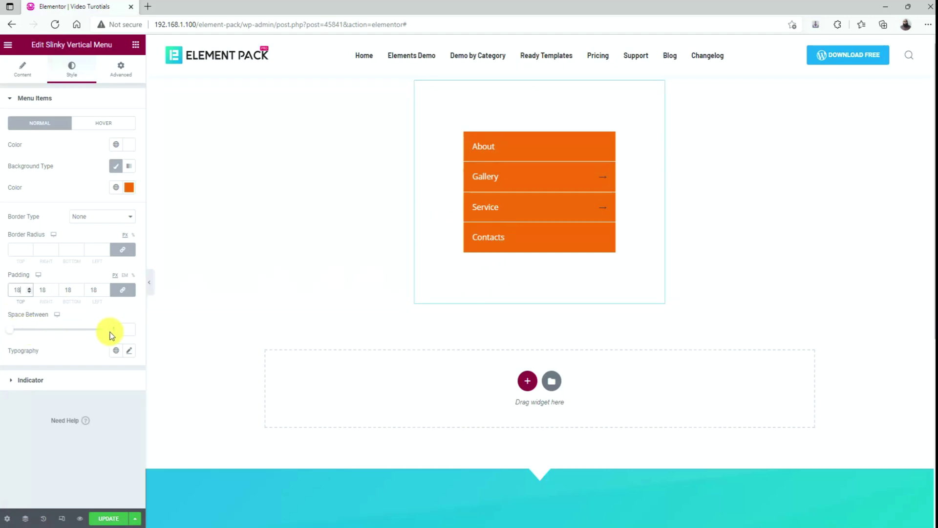
pyautogui.click(130, 328)
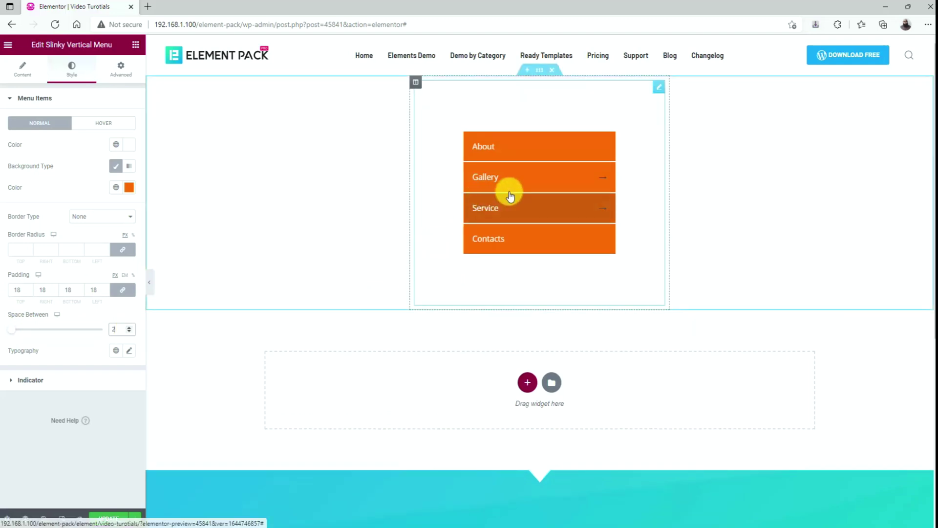
# Step: Set the menu item Typography Transform to Uppercase
pyautogui.click(129, 352)
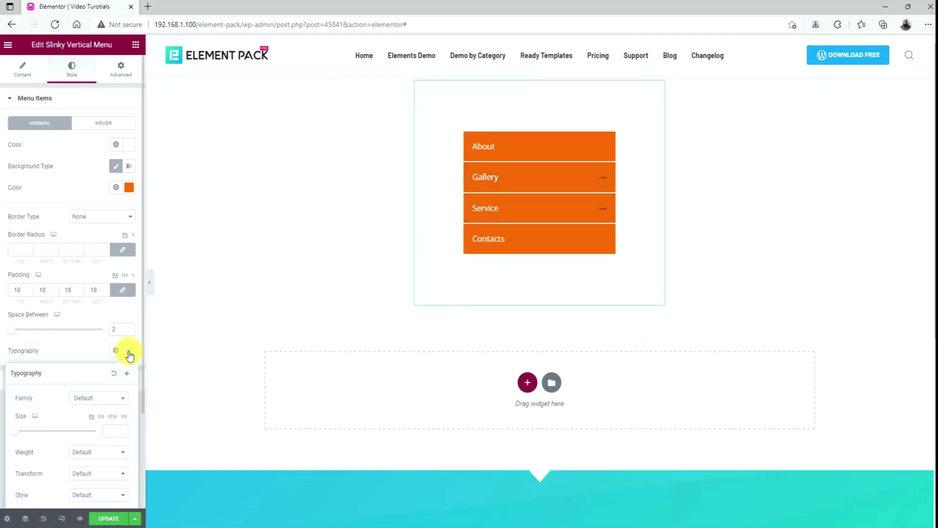
pyautogui.scroll(-1, 112, 386)
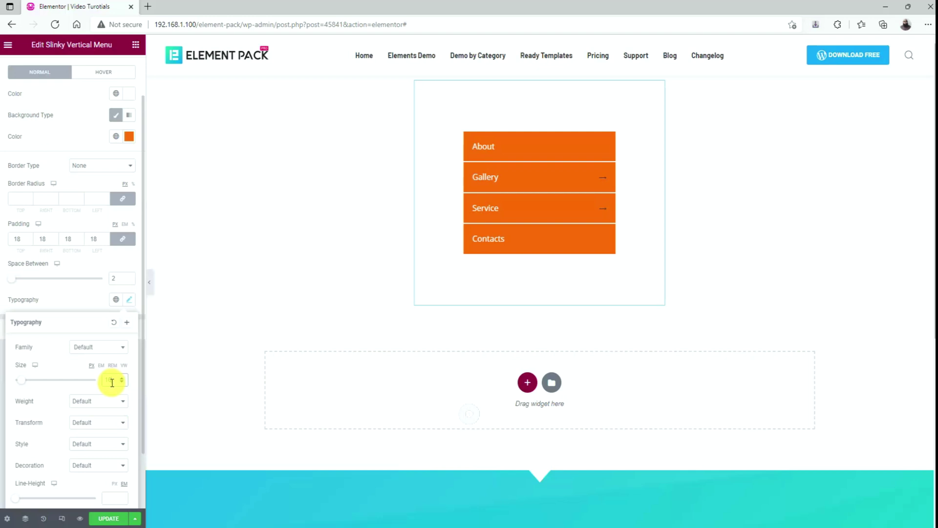
pyautogui.click(87, 422)
pyautogui.click(90, 443)
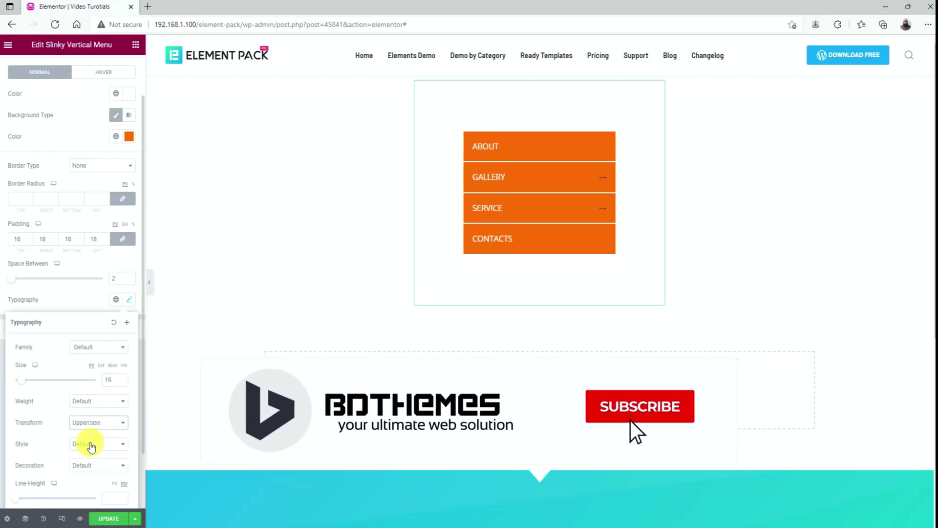
pyautogui.click(75, 299)
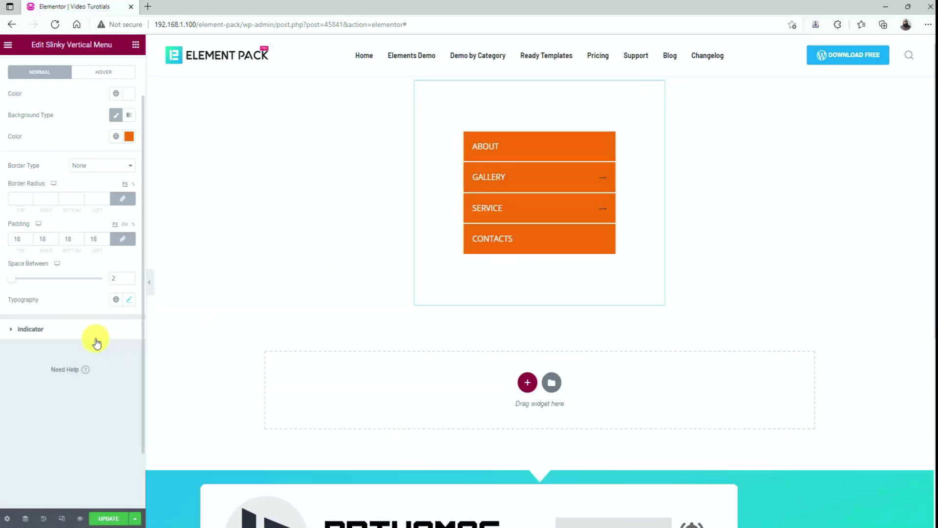
# Step: Colour the submenu indicator arrows yellow #FFFD00, leaving the hover colour unchanged
pyautogui.click(84, 338)
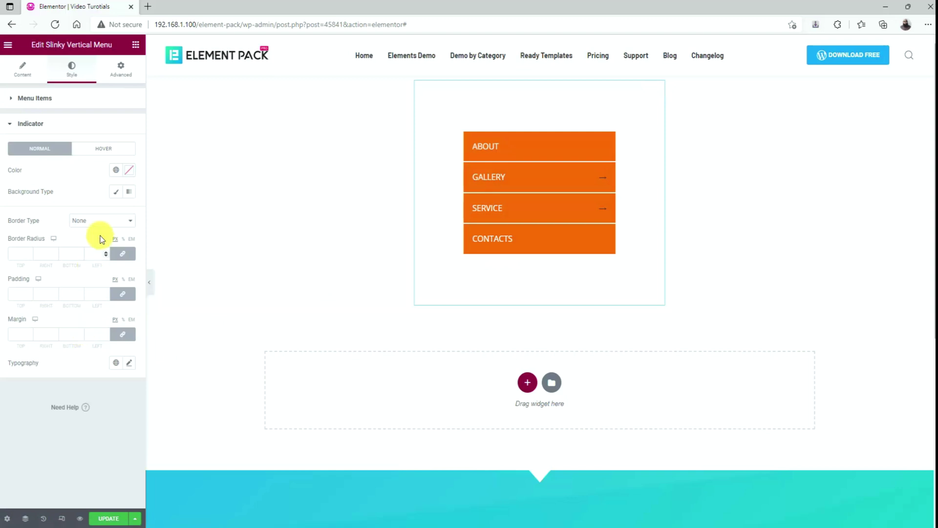
pyautogui.click(130, 173)
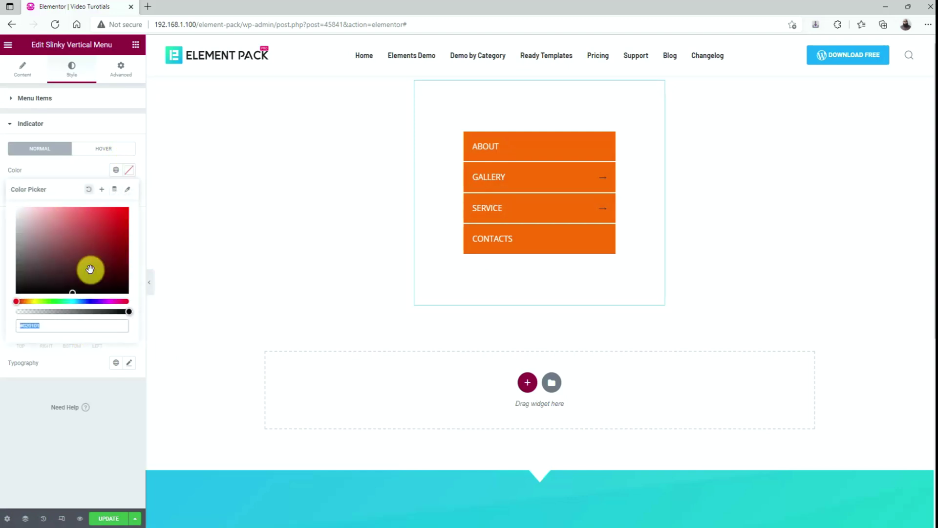
pyautogui.click(32, 303)
pyautogui.click(127, 209)
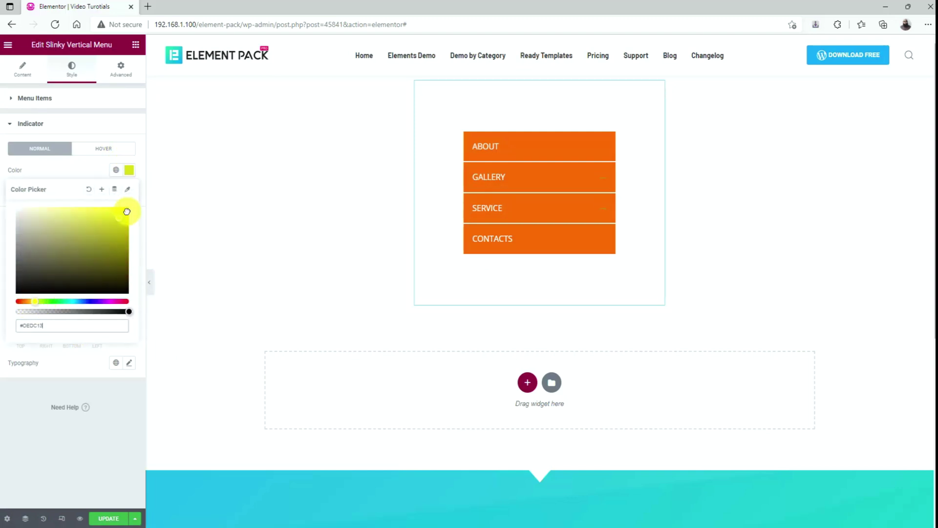
pyautogui.click(73, 164)
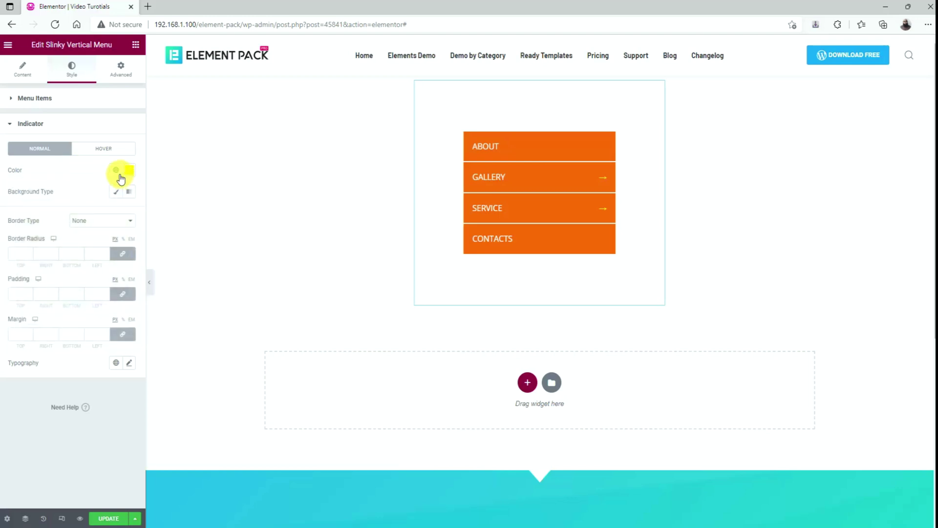
pyautogui.click(107, 149)
pyautogui.click(129, 171)
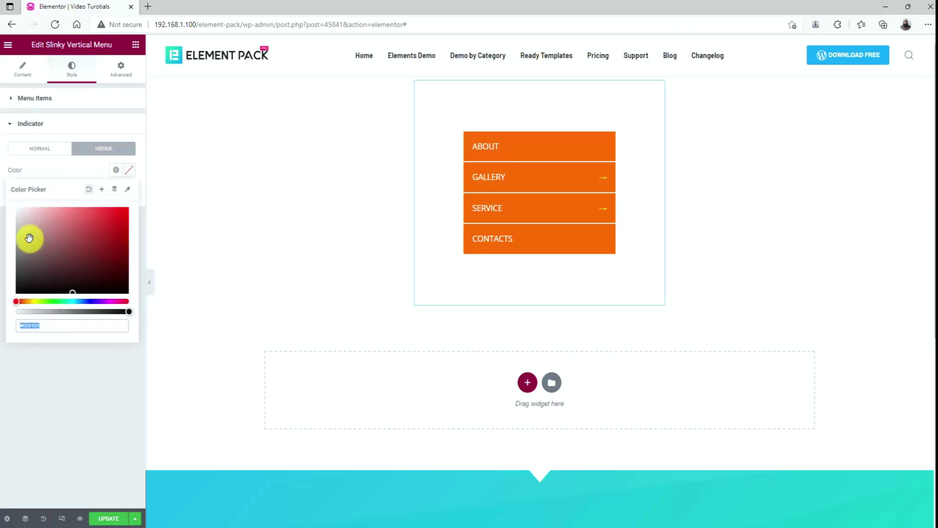
pyautogui.click(61, 171)
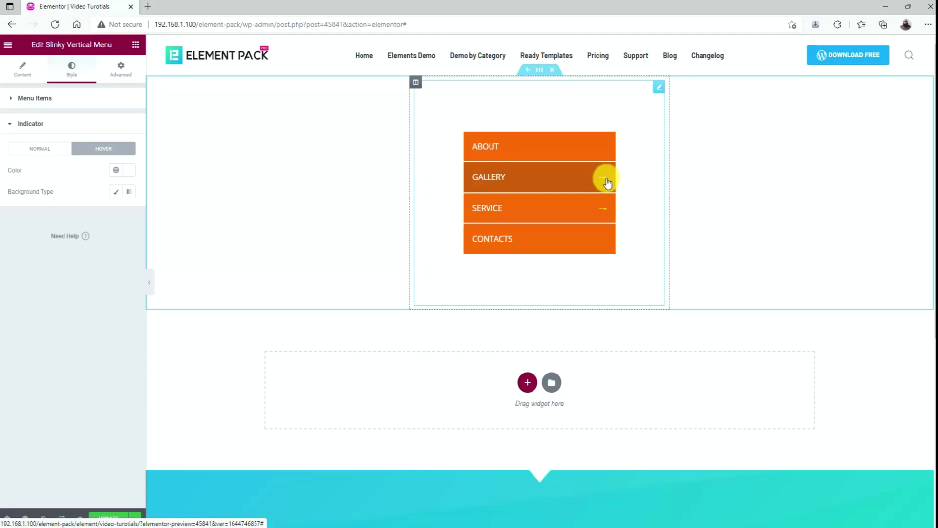
pyautogui.click(50, 152)
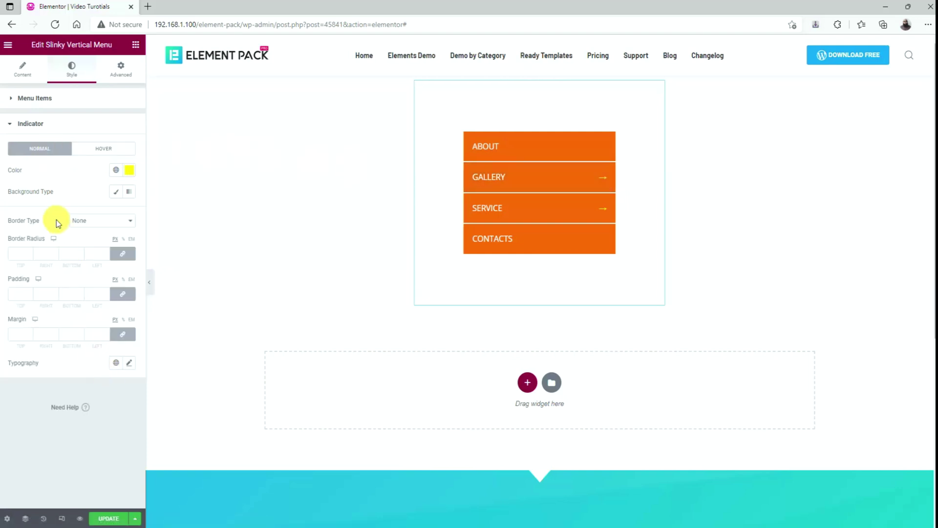
# Step: Set the indicator Typography size to 26
pyautogui.click(129, 364)
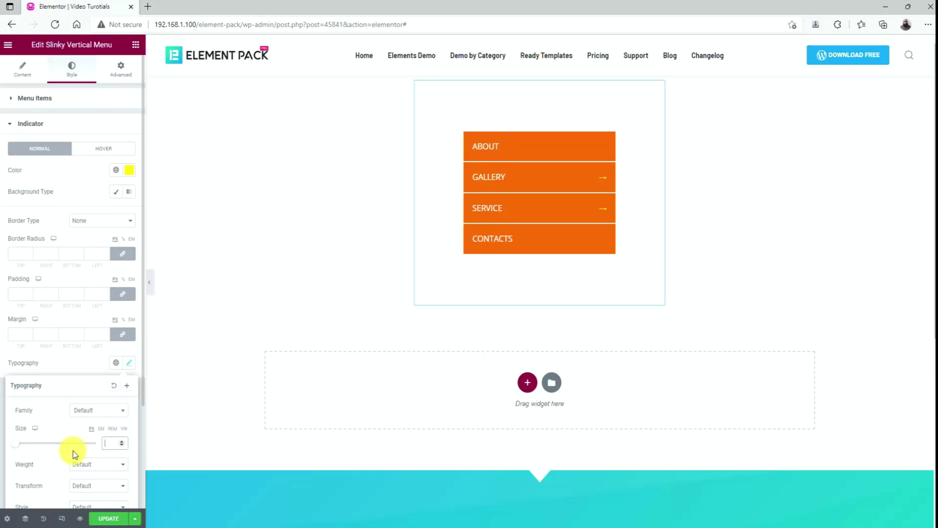
pyautogui.write('16')
pyautogui.moveTo(22, 444); pyautogui.dragTo(27, 448)
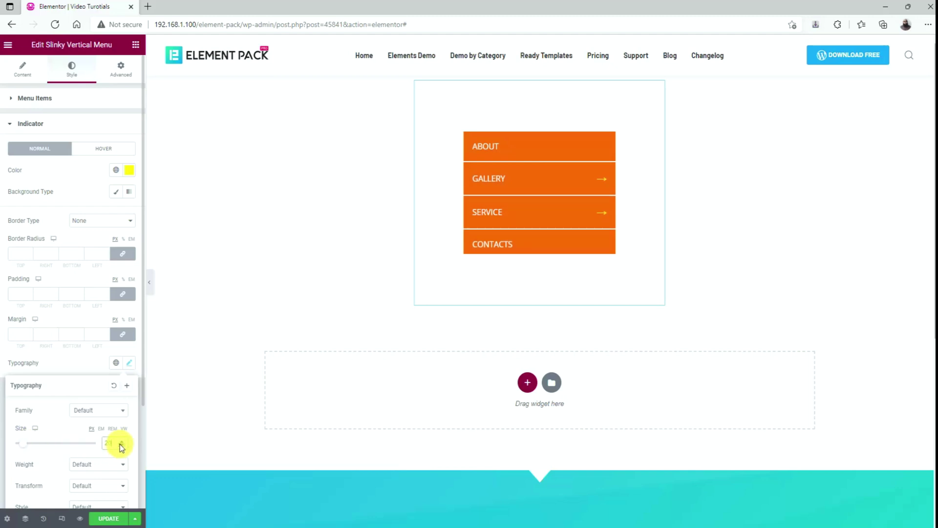
# Step: Collapse the editor panel and open GALLERY to reveal GALLERY 01–03 under the yellow back arrow
pyautogui.click(79, 362)
pyautogui.click(149, 282)
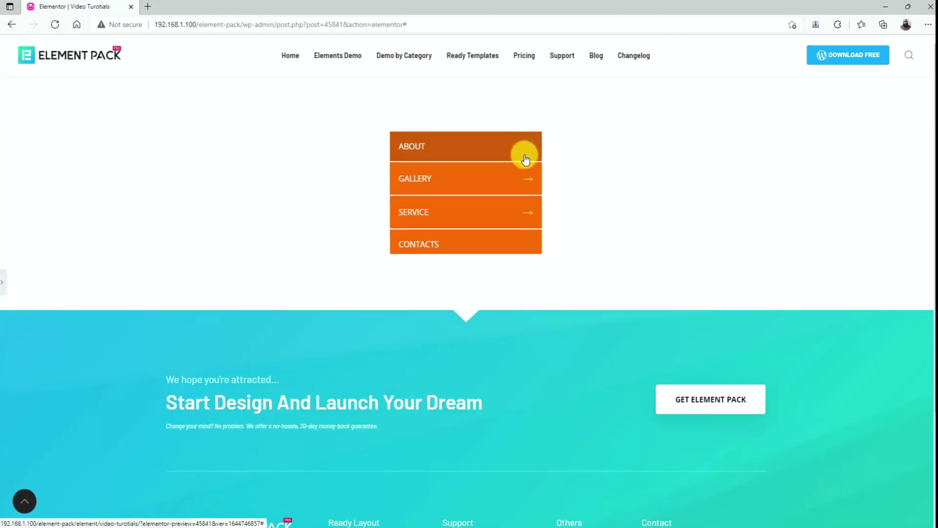
pyautogui.click(537, 182)
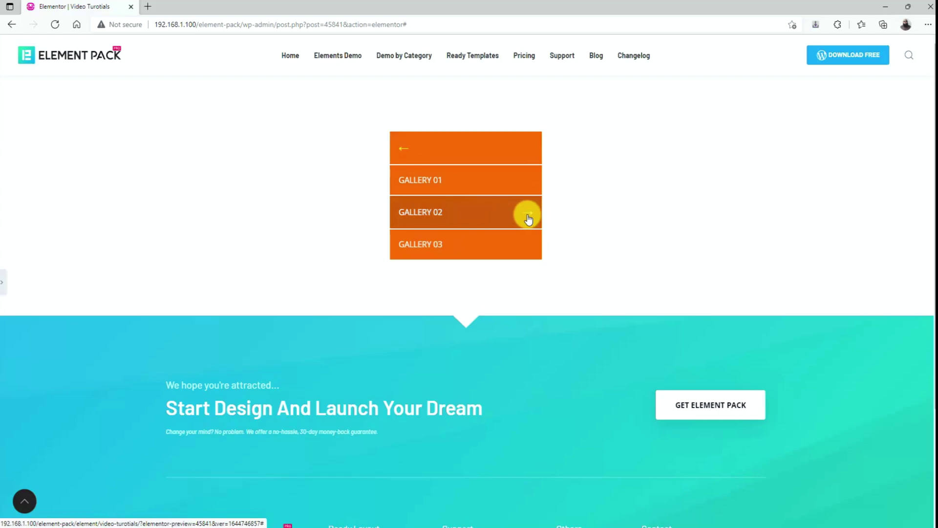